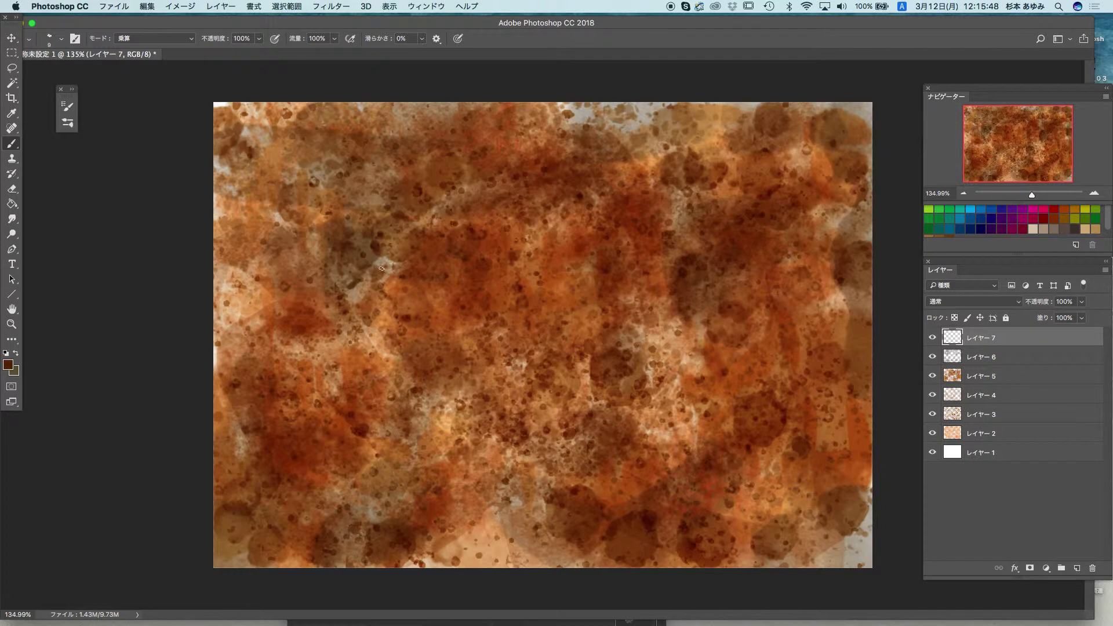
# - Paint dark brown crack lines on レイヤー 7 outlining a large central stone and a small stone against its right edge
pyautogui.keyDown('shift'); pyautogui.click(410, 222); pyautogui.keyUp('shift')
pyautogui.moveTo(446, 199)
pyautogui.mouseDown()
pyautogui.moveTo(466, 180)
pyautogui.moveTo(555, 164)
pyautogui.mouseUp()
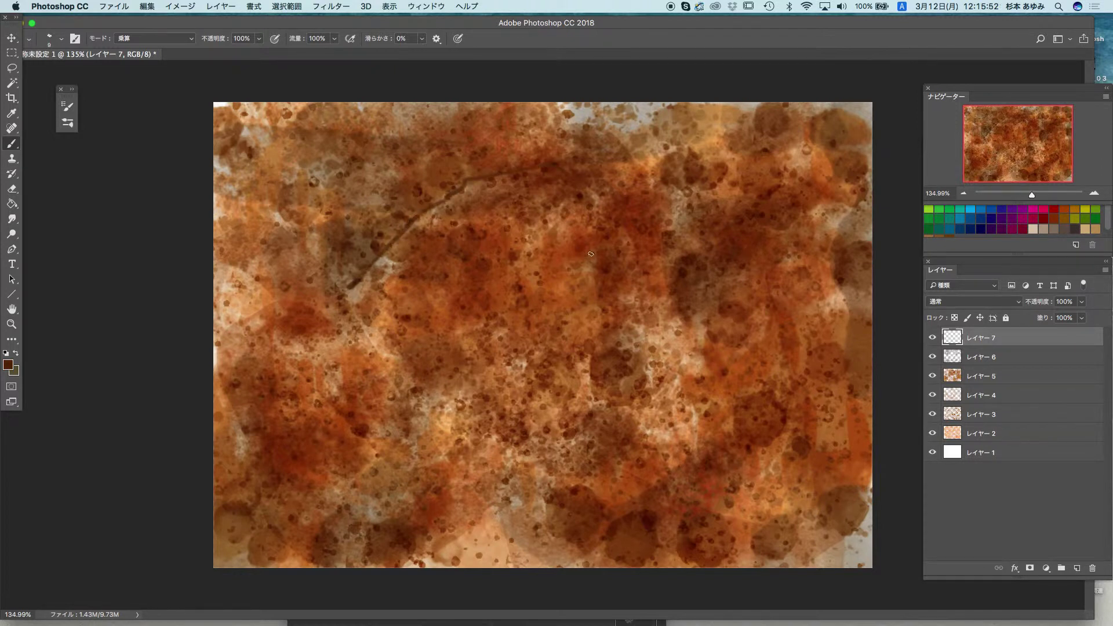
pyautogui.moveTo(596, 252); pyautogui.dragTo(596, 348)
pyautogui.moveTo(350, 320); pyautogui.dragTo(381, 367)
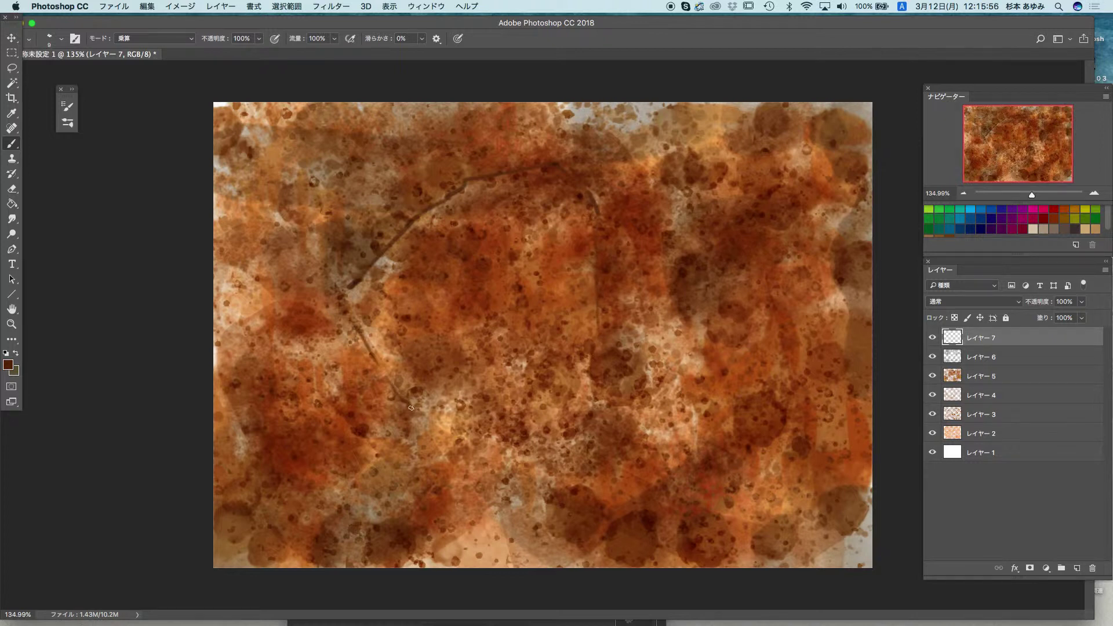
pyautogui.moveTo(411, 408)
pyautogui.mouseDown()
pyautogui.moveTo(493, 479)
pyautogui.moveTo(533, 475)
pyautogui.moveTo(593, 415)
pyautogui.moveTo(603, 326)
pyautogui.moveTo(651, 371)
pyautogui.mouseUp()
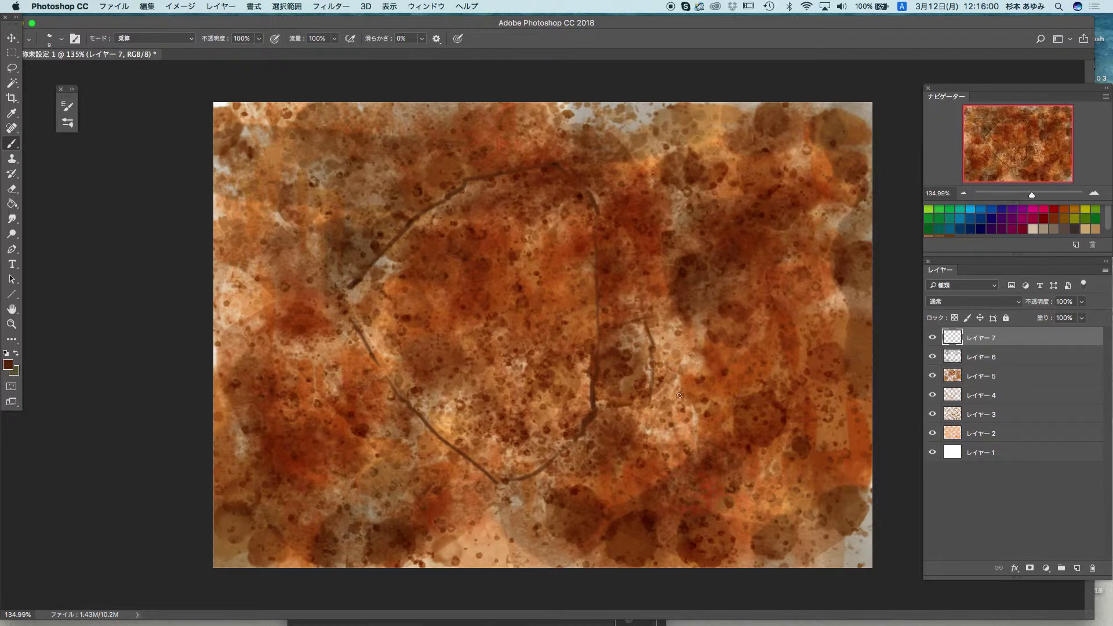
# - Set レイヤー 7 to the Multiply (乗算) blend mode and outline a narrow stone to the right of the small one
pyautogui.click(1008, 301)
pyautogui.click(974, 333)
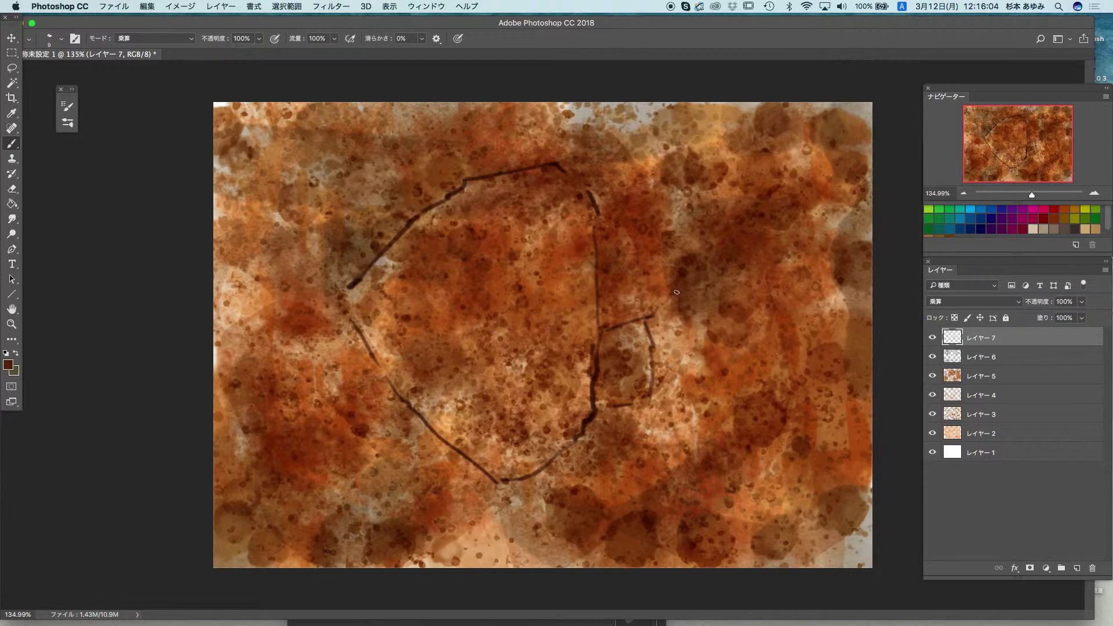
pyautogui.moveTo(676, 292)
pyautogui.mouseDown()
pyautogui.moveTo(711, 320)
pyautogui.moveTo(709, 371)
pyautogui.mouseUp()
pyautogui.moveTo(652, 399); pyautogui.dragTo(695, 428)
pyautogui.moveTo(712, 385); pyautogui.dragTo(696, 429)
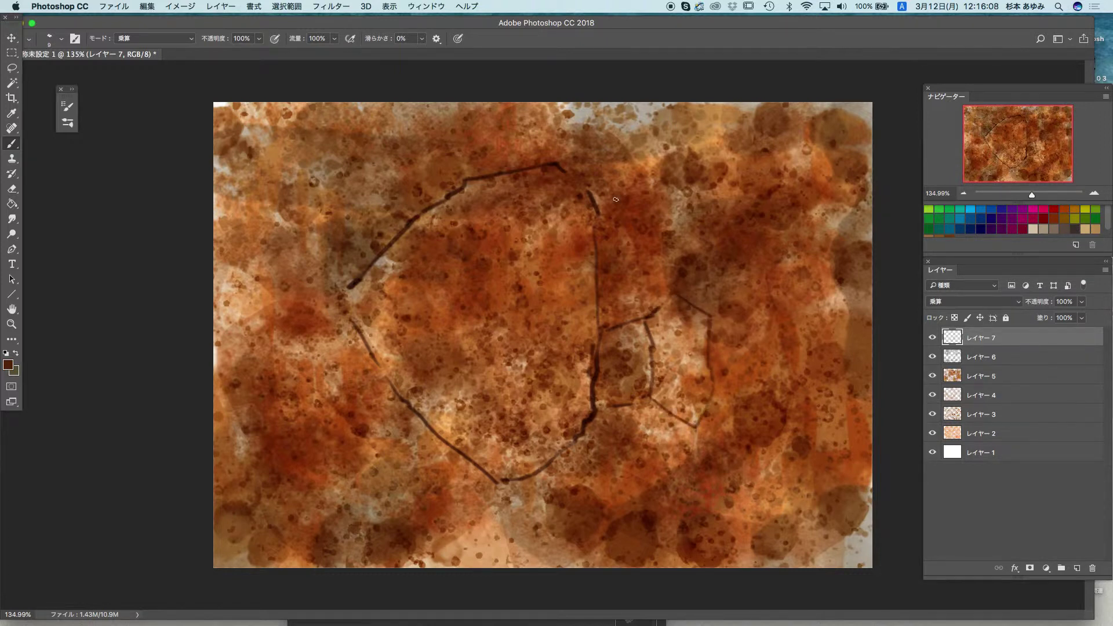
# - Paint crack lines outlining the upper-right stones and the stone below the central one, with a crack running down to the bottom edge
pyautogui.moveTo(599, 206)
pyautogui.mouseDown()
pyautogui.moveTo(661, 180)
pyautogui.moveTo(672, 293)
pyautogui.mouseUp()
pyautogui.moveTo(667, 182)
pyautogui.mouseDown()
pyautogui.moveTo(764, 177)
pyautogui.moveTo(816, 224)
pyautogui.moveTo(798, 278)
pyautogui.mouseUp()
pyautogui.moveTo(707, 321); pyautogui.dragTo(760, 304)
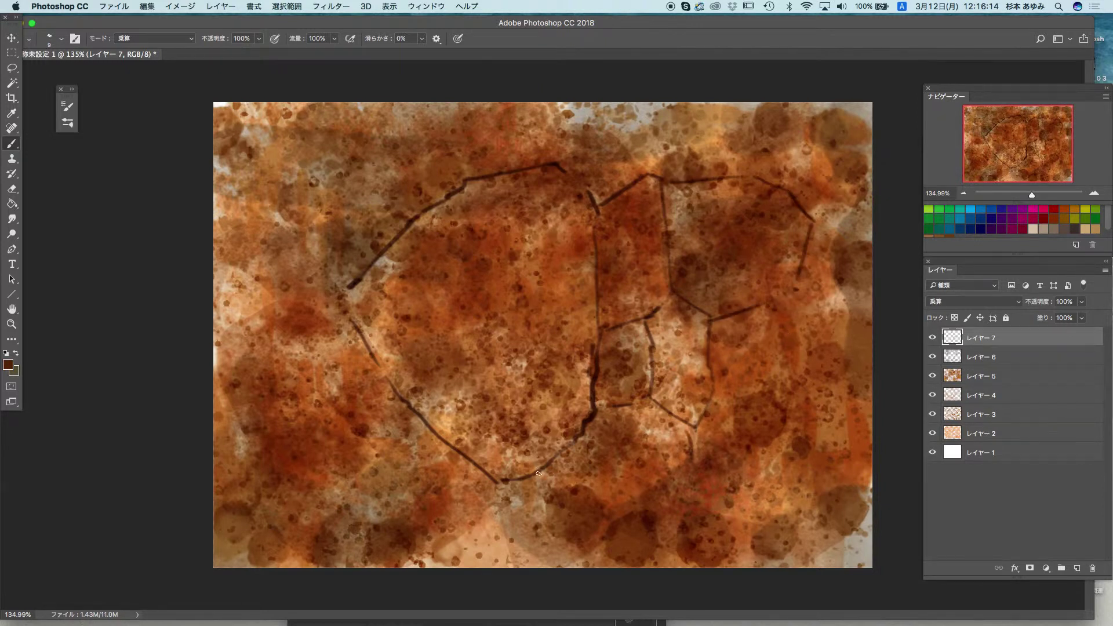
pyautogui.moveTo(538, 474); pyautogui.dragTo(600, 520)
pyautogui.moveTo(501, 485); pyautogui.dragTo(504, 560)
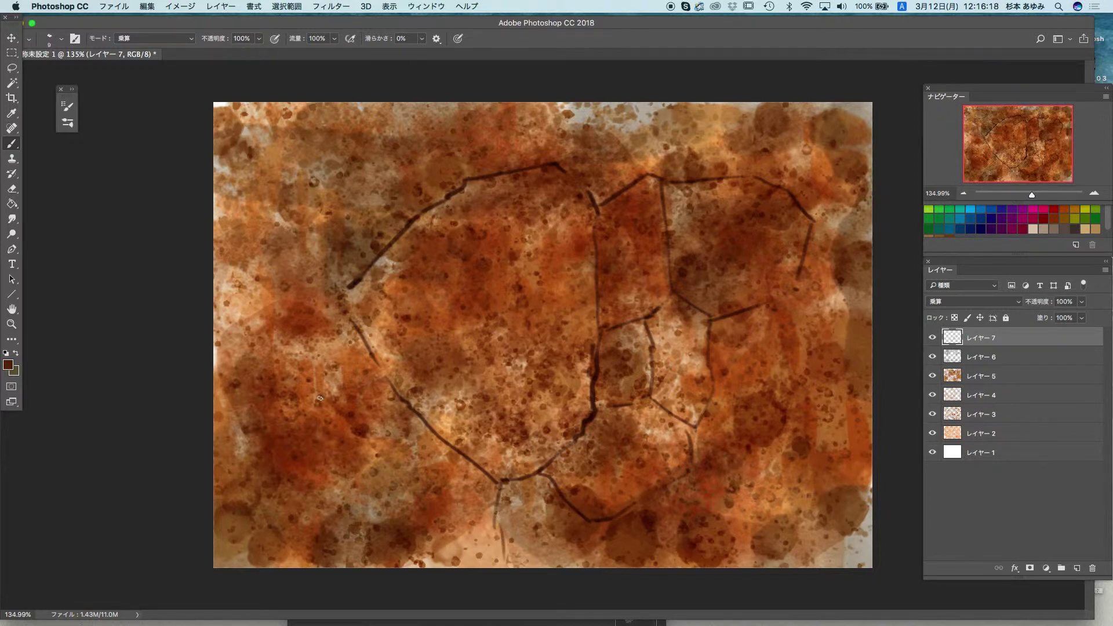
# - Paint branching cracks from the central stone's left side out to the canvas's left and bottom edges, joining them to its outline
pyautogui.moveTo(320, 398); pyautogui.dragTo(207, 494)
pyautogui.moveTo(322, 399)
pyautogui.mouseDown()
pyautogui.moveTo(378, 451)
pyautogui.moveTo(360, 557)
pyautogui.mouseUp()
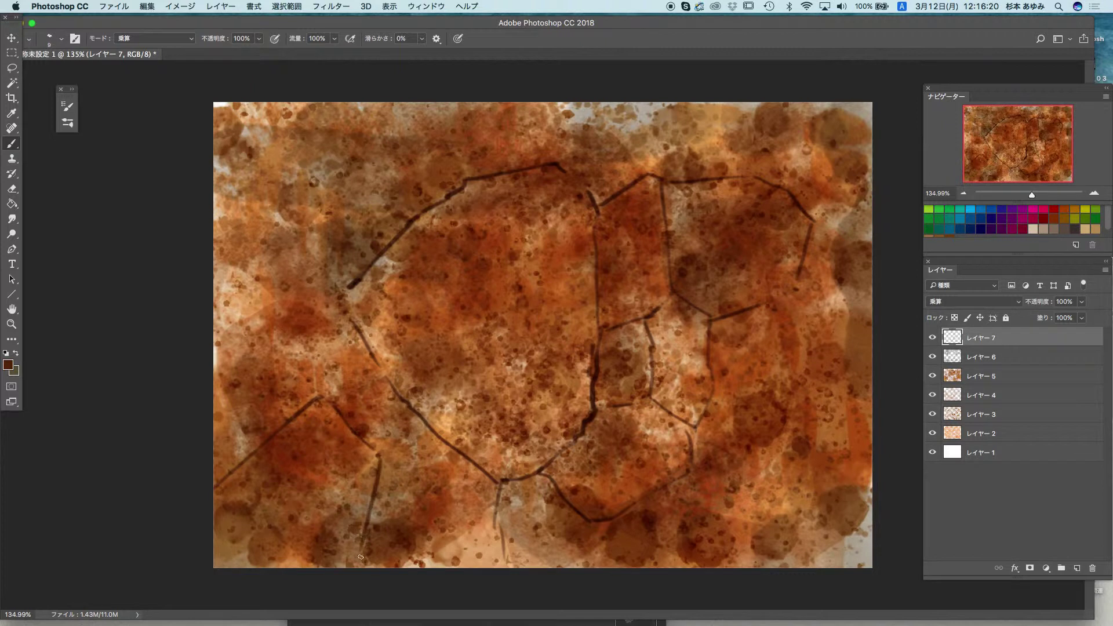
pyautogui.moveTo(393, 450); pyautogui.dragTo(442, 430)
pyautogui.moveTo(312, 361)
pyautogui.mouseDown()
pyautogui.moveTo(355, 309)
pyautogui.moveTo(347, 285)
pyautogui.moveTo(290, 240)
pyautogui.moveTo(215, 252)
pyautogui.mouseUp()
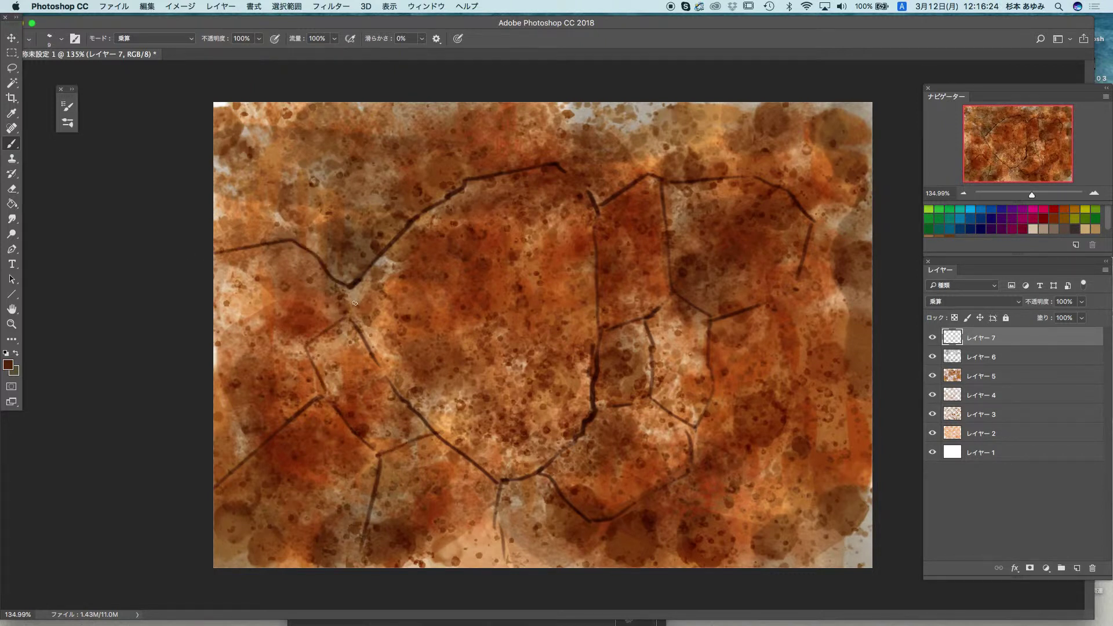
pyautogui.moveTo(348, 285); pyautogui.dragTo(349, 322)
# - Extend the cracks from the stone outlines to the canvas's top, right and bottom edges, dividing the outer areas into stones
pyautogui.moveTo(293, 228)
pyautogui.mouseDown()
pyautogui.moveTo(298, 148)
pyautogui.moveTo(400, 107)
pyautogui.moveTo(294, 136)
pyautogui.moveTo(280, 102)
pyautogui.moveTo(303, 138)
pyautogui.moveTo(400, 115)
pyautogui.moveTo(456, 152)
pyautogui.moveTo(471, 179)
pyautogui.mouseUp()
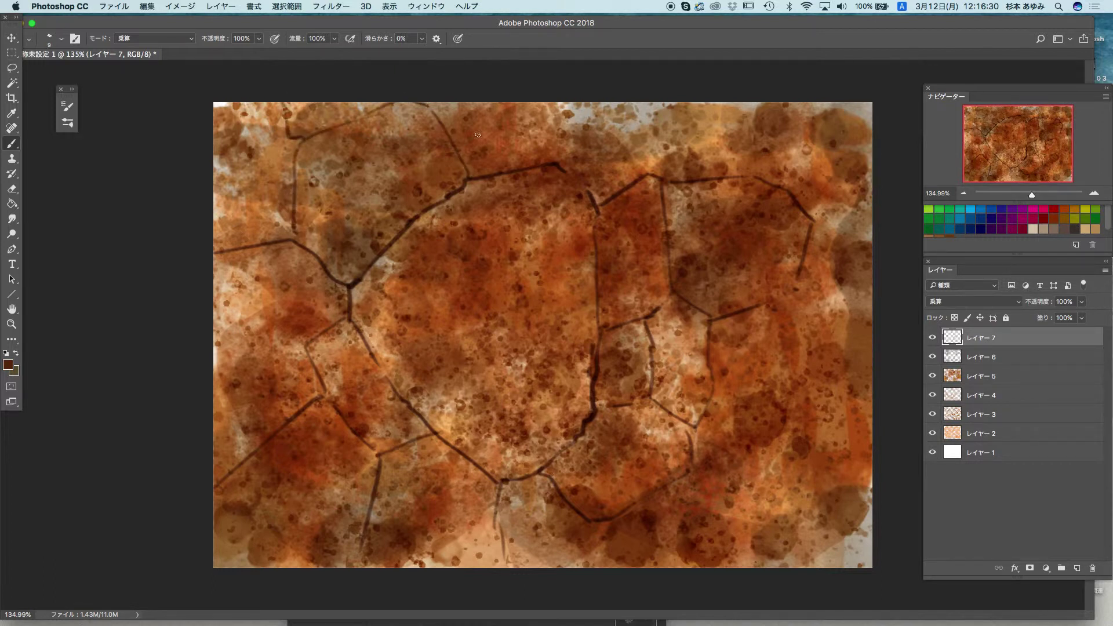
pyautogui.moveTo(568, 104); pyautogui.dragTo(560, 161)
pyautogui.moveTo(648, 169); pyautogui.dragTo(689, 103)
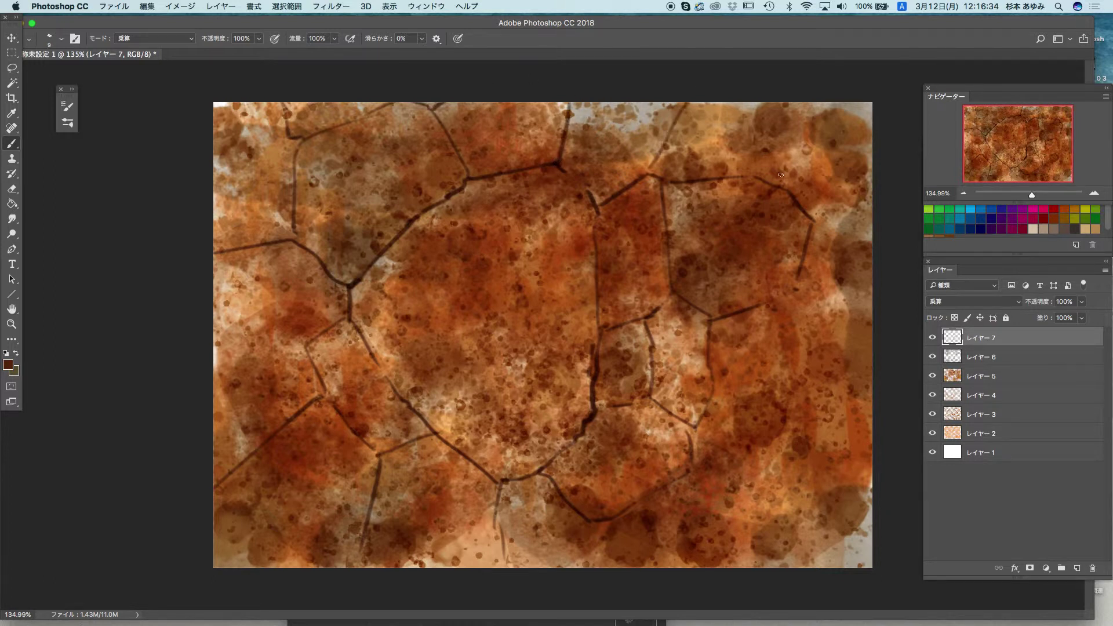
pyautogui.moveTo(797, 188)
pyautogui.mouseDown()
pyautogui.moveTo(872, 170)
pyautogui.moveTo(816, 220)
pyautogui.mouseUp()
pyautogui.moveTo(801, 297); pyautogui.dragTo(873, 339)
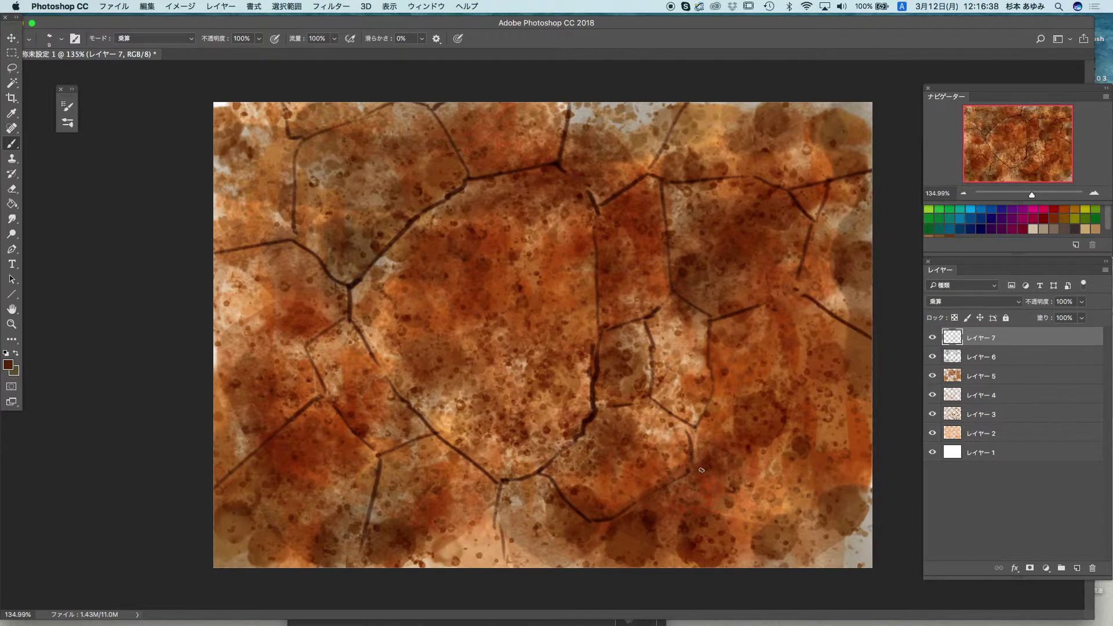
pyautogui.moveTo(702, 470)
pyautogui.mouseDown()
pyautogui.moveTo(730, 504)
pyautogui.moveTo(780, 524)
pyautogui.mouseUp()
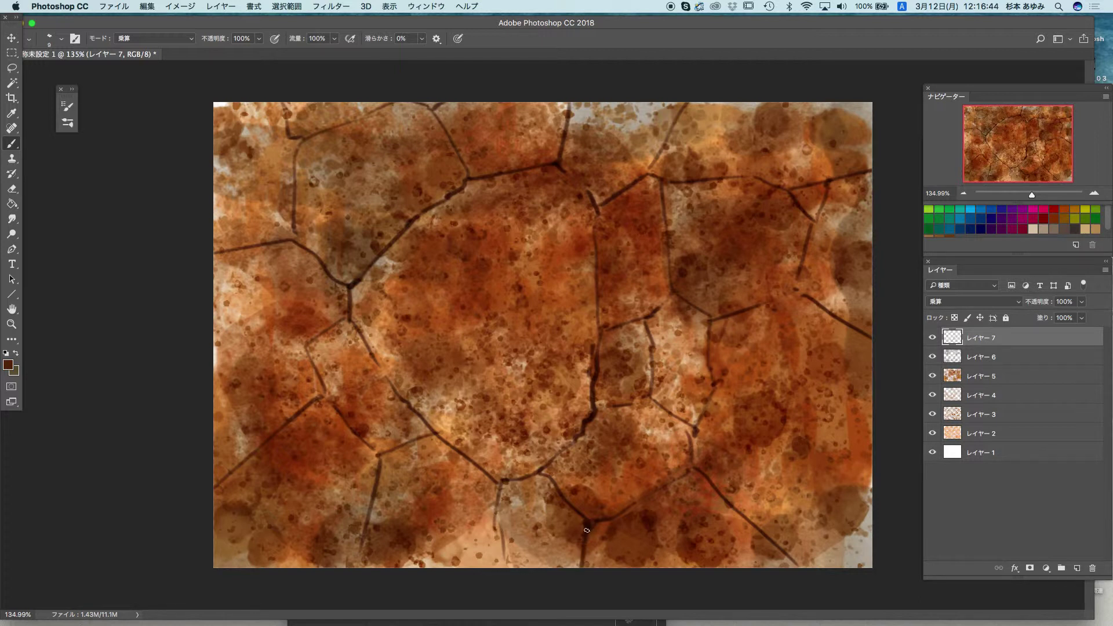
pyautogui.moveTo(248, 468); pyautogui.dragTo(277, 557)
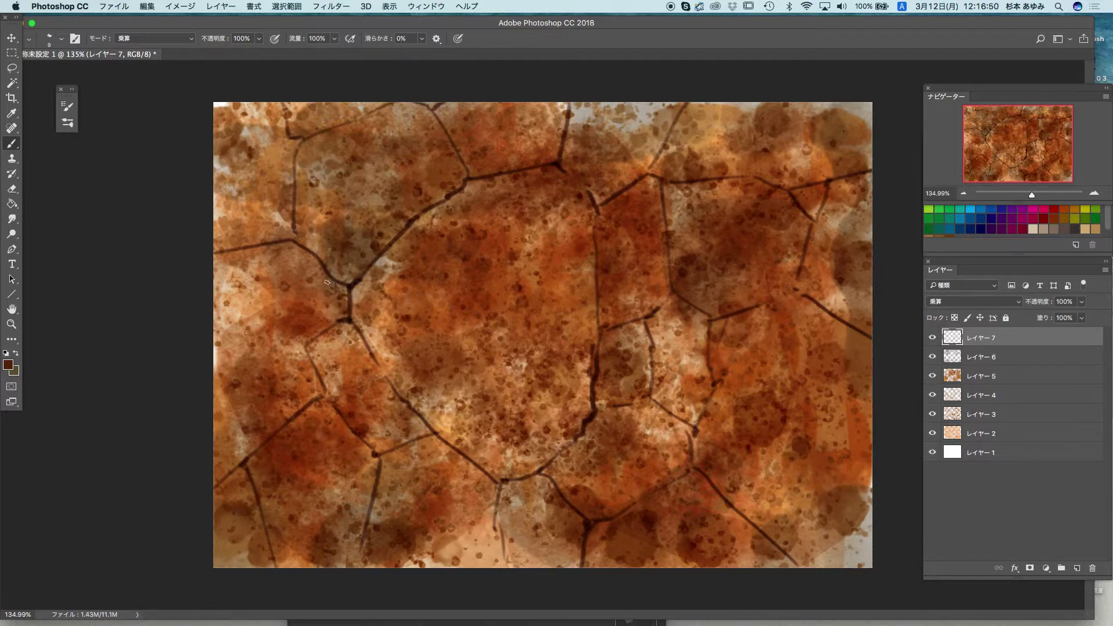
# - Thicken the crack junctions left of and below the central stone, adding short secondary cracks beside the existing lines
pyautogui.moveTo(320, 262); pyautogui.dragTo(335, 314)
pyautogui.moveTo(308, 346); pyautogui.dragTo(295, 409)
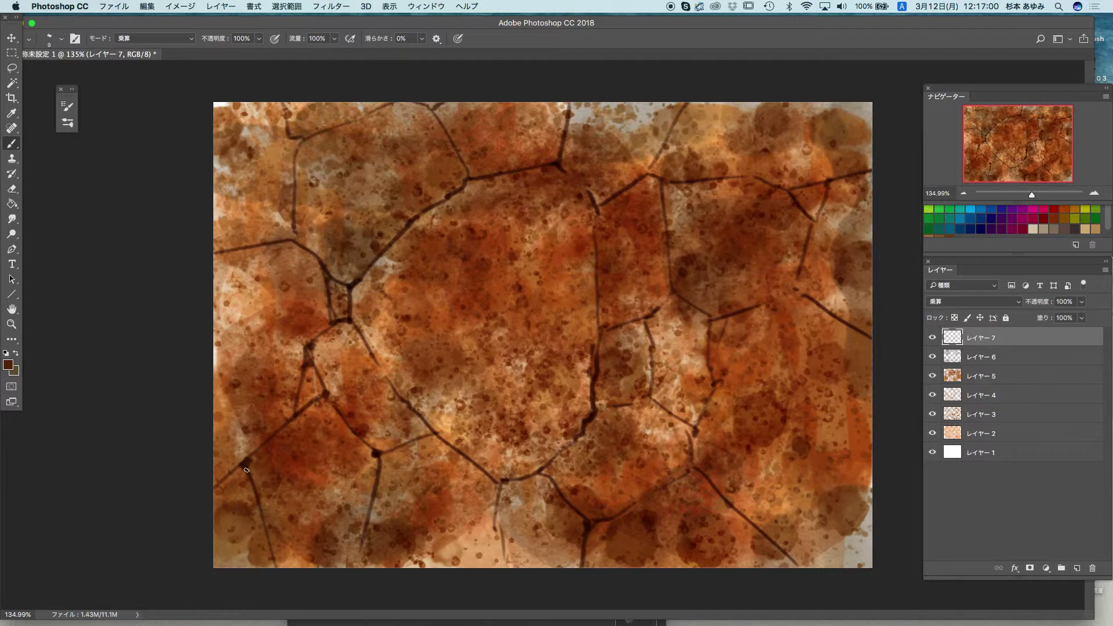
pyautogui.moveTo(384, 451); pyautogui.dragTo(427, 443)
pyautogui.moveTo(502, 483); pyautogui.dragTo(541, 475)
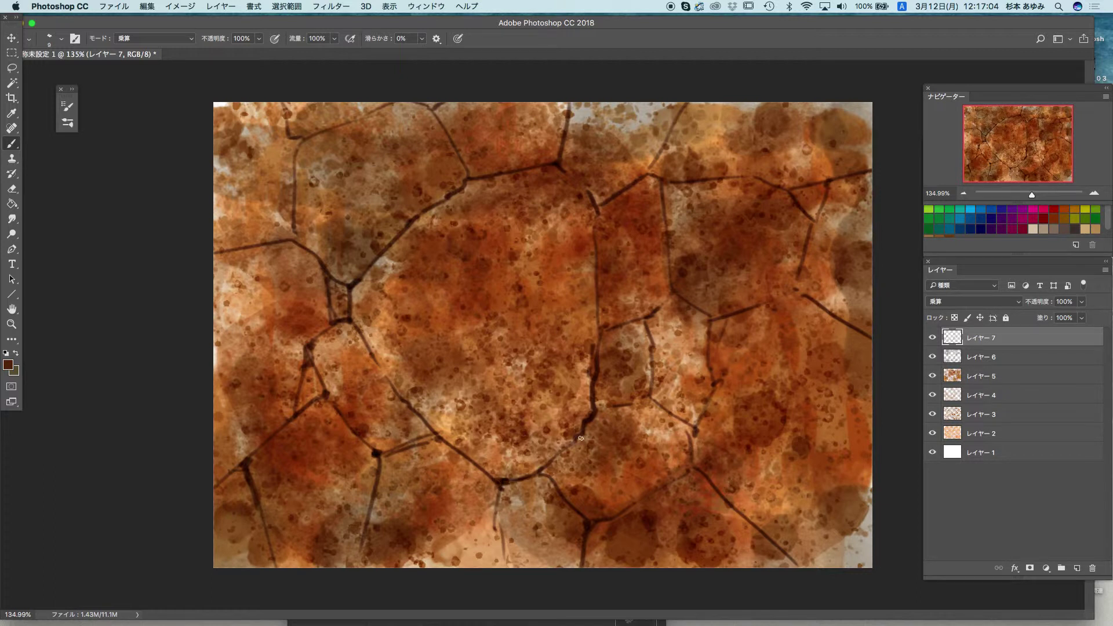
pyautogui.moveTo(581, 438); pyautogui.dragTo(552, 468)
pyautogui.moveTo(660, 490); pyautogui.dragTo(680, 466)
pyautogui.moveTo(662, 400); pyautogui.dragTo(699, 411)
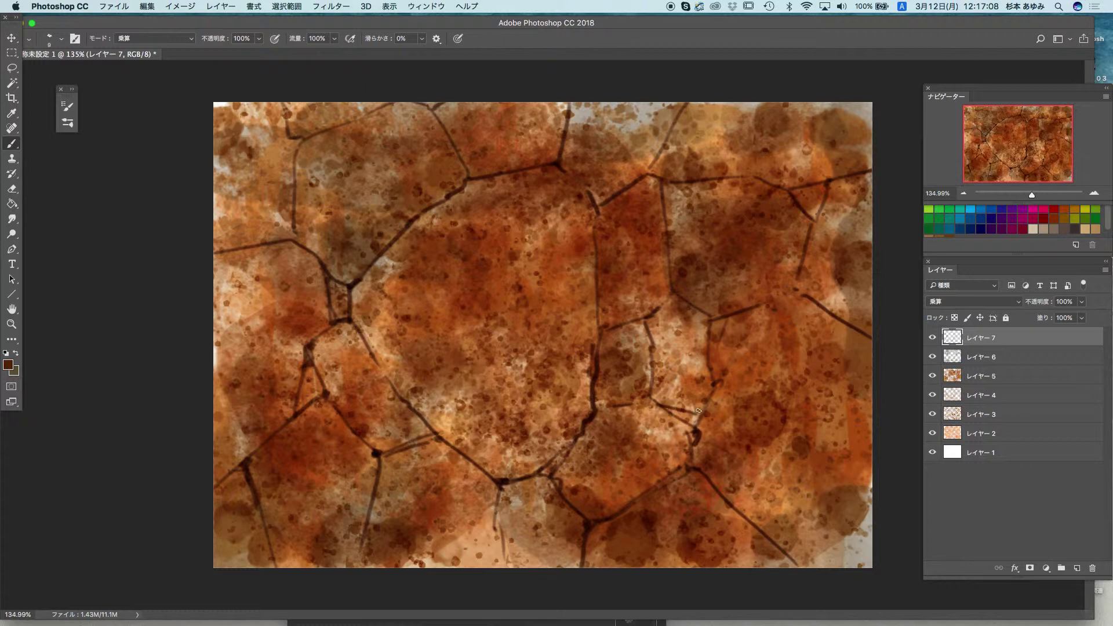
# - Darken the cracks around the right-hand and upper-left stones, and add a double crack into the canvas's lower-right corner
pyautogui.moveTo(595, 363); pyautogui.dragTo(597, 405)
pyautogui.moveTo(602, 238); pyautogui.dragTo(604, 331)
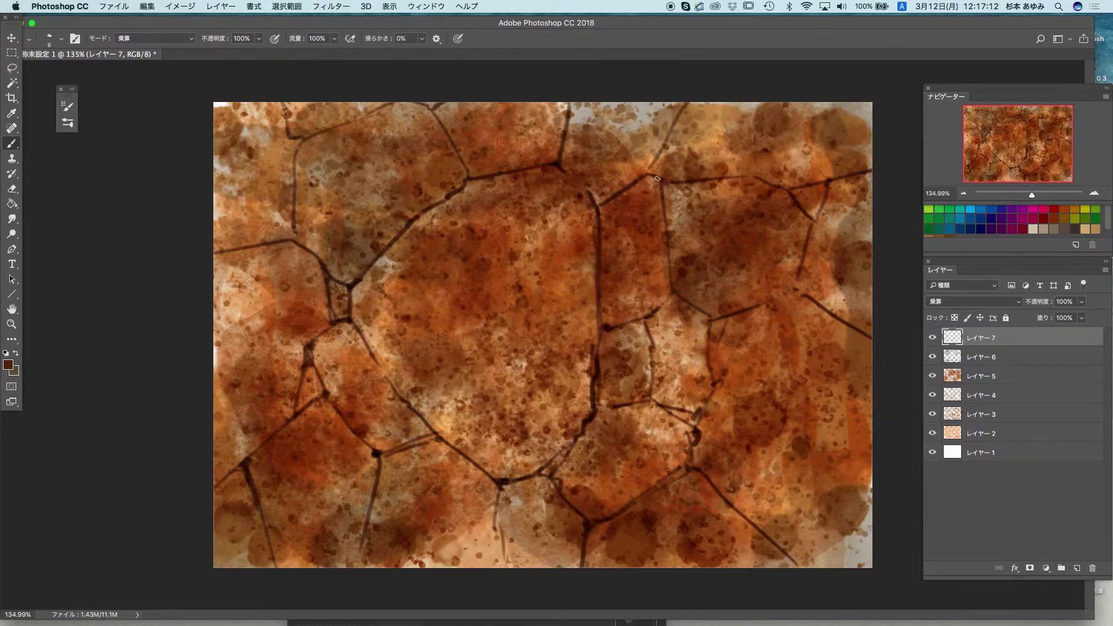
pyautogui.moveTo(626, 183)
pyautogui.mouseDown()
pyautogui.moveTo(749, 171)
pyautogui.moveTo(822, 195)
pyautogui.moveTo(807, 187)
pyautogui.moveTo(817, 186)
pyautogui.moveTo(798, 197)
pyautogui.moveTo(816, 213)
pyautogui.moveTo(802, 285)
pyautogui.mouseUp()
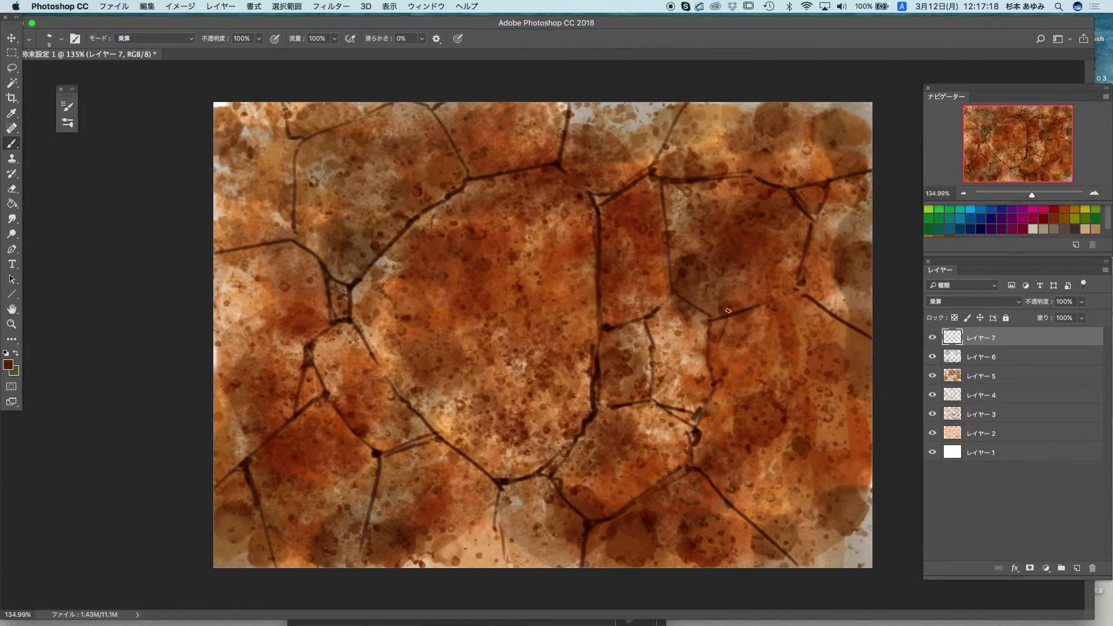
pyautogui.moveTo(728, 311)
pyautogui.mouseDown()
pyautogui.moveTo(702, 309)
pyautogui.moveTo(711, 327)
pyautogui.moveTo(794, 288)
pyautogui.moveTo(818, 303)
pyautogui.moveTo(714, 340)
pyautogui.moveTo(709, 322)
pyautogui.moveTo(715, 396)
pyautogui.moveTo(694, 441)
pyautogui.mouseUp()
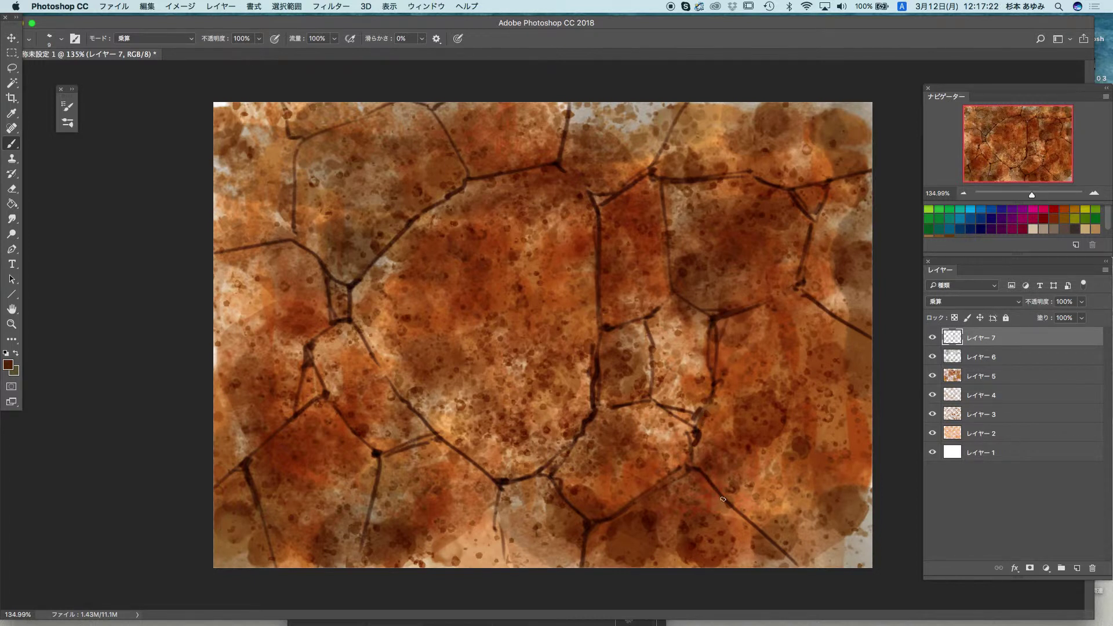
pyautogui.moveTo(762, 537)
pyautogui.mouseDown()
pyautogui.moveTo(794, 558)
pyautogui.moveTo(784, 548)
pyautogui.moveTo(871, 532)
pyautogui.mouseUp()
pyautogui.moveTo(789, 552); pyautogui.dragTo(872, 538)
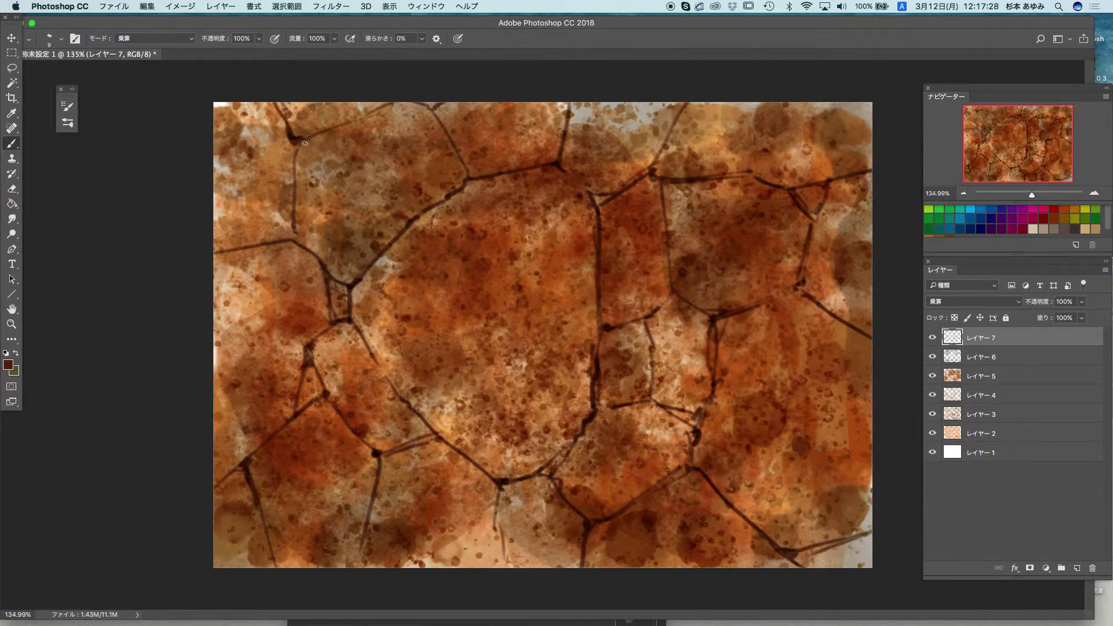
pyautogui.moveTo(288, 153); pyautogui.dragTo(292, 235)
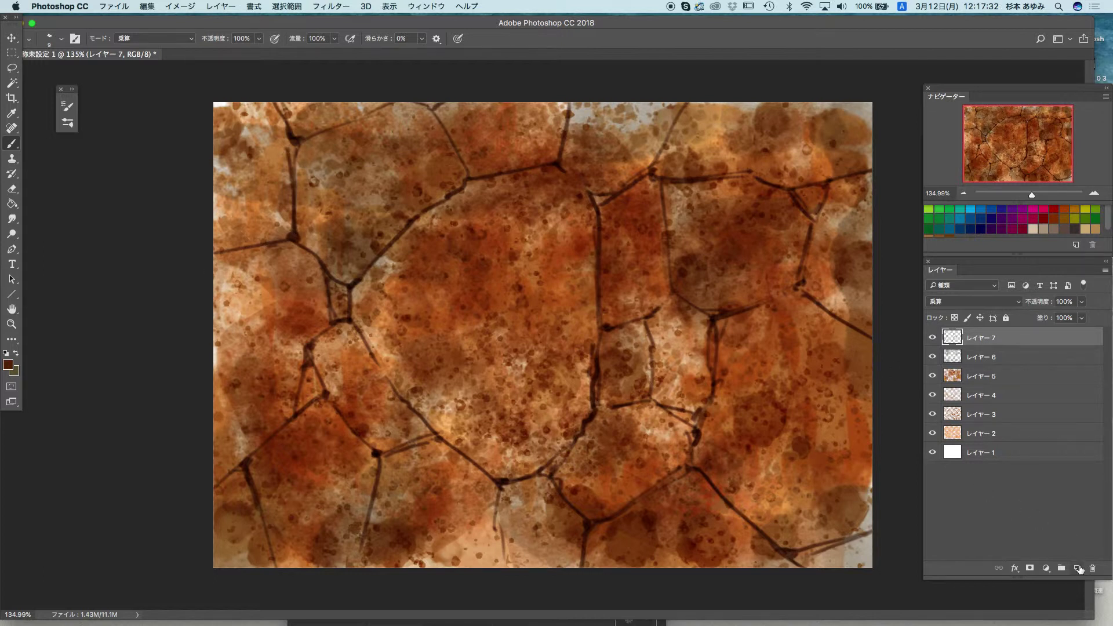
# - Add a new layer above レイヤー 7, choose a muted reddish-brown foreground colour, and set the layer to Multiply (乗算)
pyautogui.click(1077, 568)
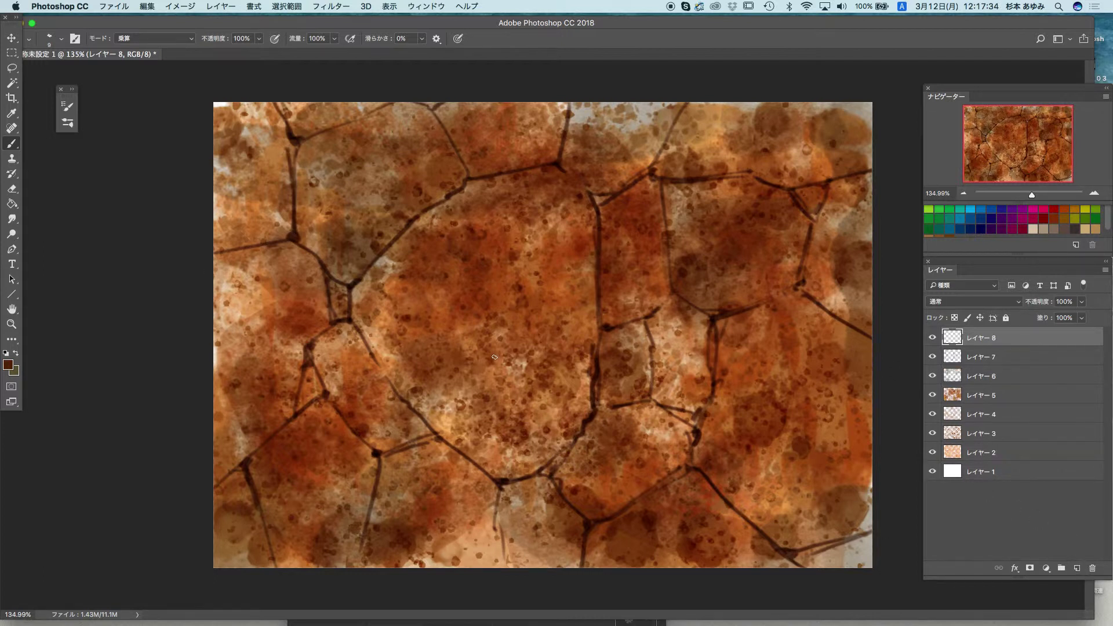
pyautogui.click(9, 364)
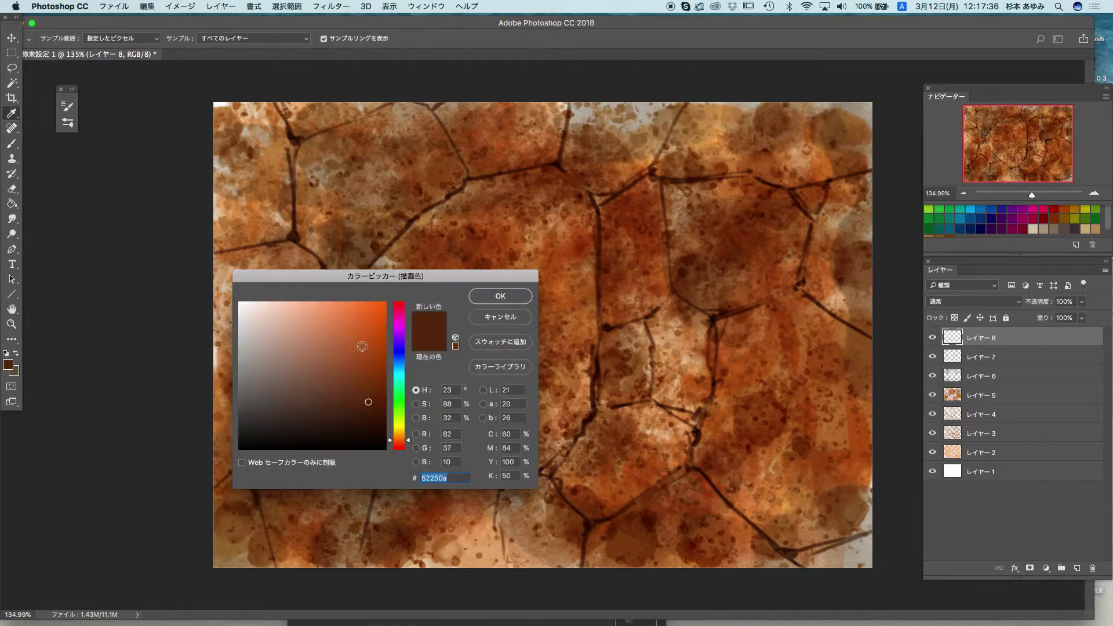
pyautogui.click(312, 352)
pyautogui.click(503, 294)
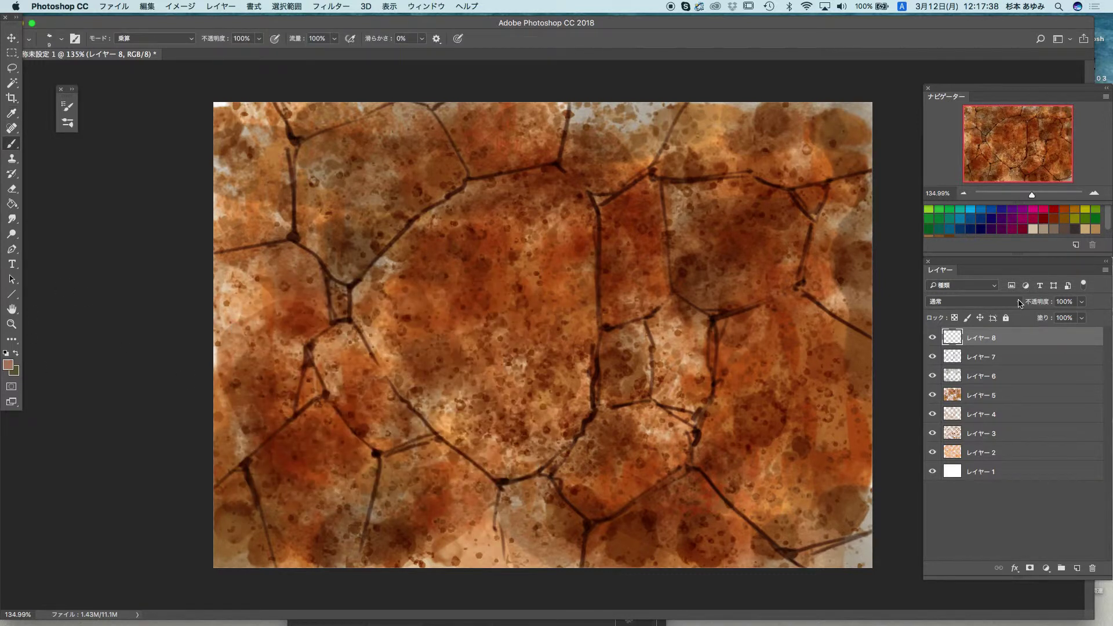
pyautogui.click(1020, 303)
pyautogui.click(956, 333)
# - Enlarge the brush to 35 and shade the small left stones, two stones along the top edge, and the right-edge stone
pyautogui.press(']')
pyautogui.press(']')
pyautogui.press(']')
pyautogui.press(']')
pyautogui.press(']')
pyautogui.press(']')
pyautogui.moveTo(312, 375); pyautogui.dragTo(313, 391)
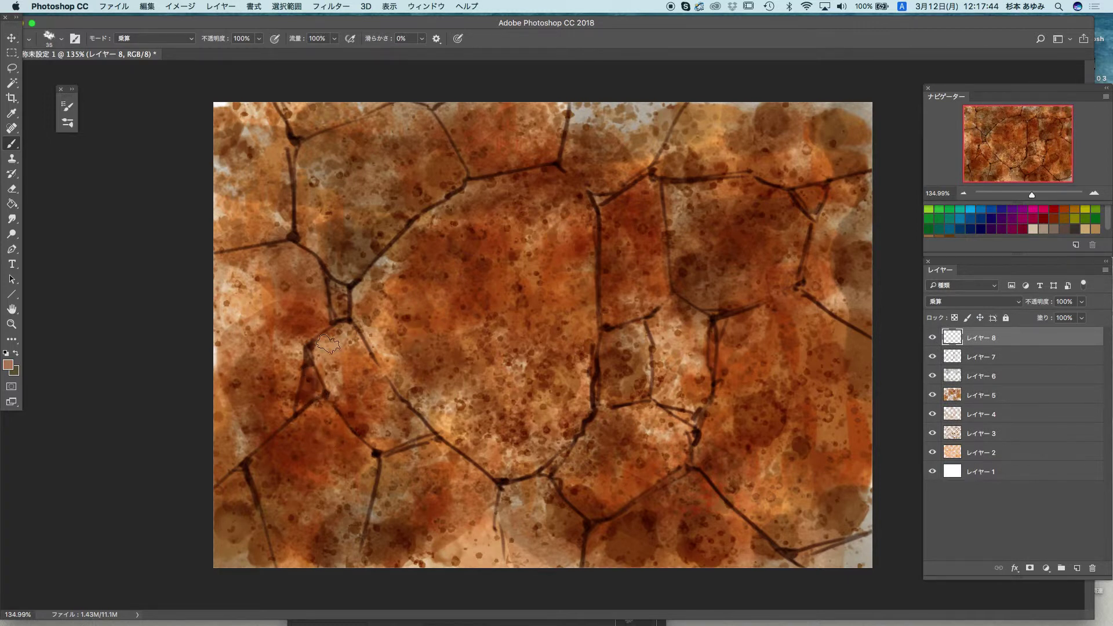
pyautogui.moveTo(341, 287); pyautogui.dragTo(338, 302)
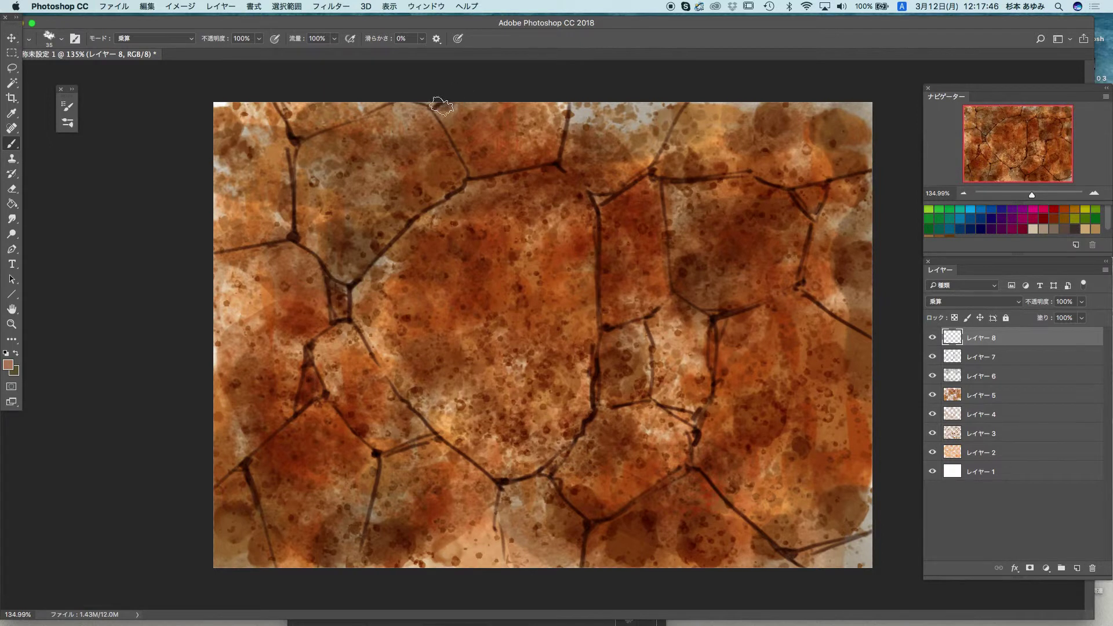
pyautogui.moveTo(441, 106)
pyautogui.mouseDown()
pyautogui.moveTo(479, 155)
pyautogui.moveTo(537, 95)
pyautogui.moveTo(499, 116)
pyautogui.moveTo(469, 165)
pyautogui.moveTo(510, 128)
pyautogui.moveTo(551, 116)
pyautogui.moveTo(580, 133)
pyautogui.moveTo(606, 116)
pyautogui.moveTo(651, 145)
pyautogui.moveTo(611, 180)
pyautogui.moveTo(646, 157)
pyautogui.mouseUp()
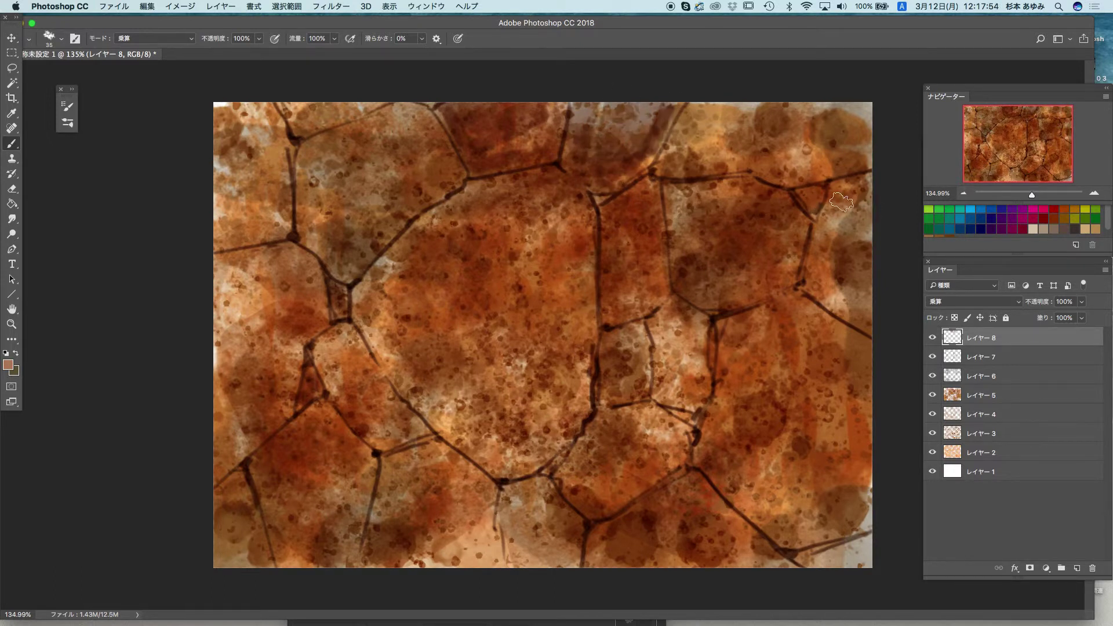
pyautogui.moveTo(841, 202)
pyautogui.mouseDown()
pyautogui.moveTo(821, 284)
pyautogui.moveTo(844, 199)
pyautogui.moveTo(810, 283)
pyautogui.moveTo(840, 309)
pyautogui.moveTo(823, 275)
pyautogui.moveTo(846, 213)
pyautogui.moveTo(851, 242)
pyautogui.moveTo(872, 205)
pyautogui.moveTo(859, 208)
pyautogui.moveTo(850, 185)
pyautogui.moveTo(834, 295)
pyautogui.mouseUp()
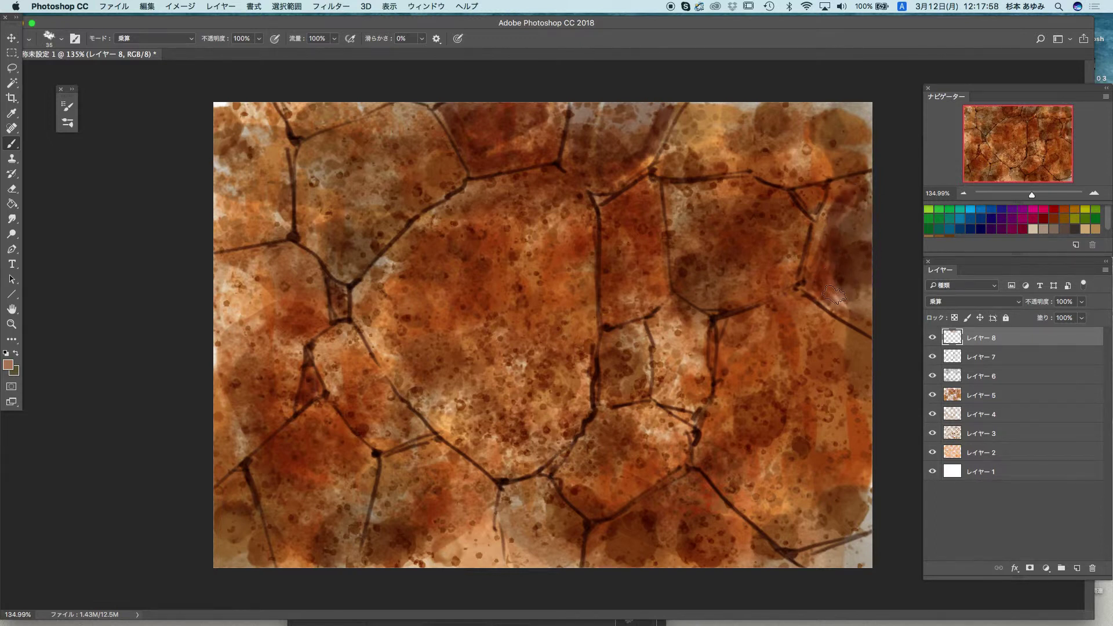
# - Shade the lower-right corner, the bottom stone, the stone above it, and the narrow stones right of centre
pyautogui.moveTo(867, 546)
pyautogui.mouseDown()
pyautogui.moveTo(826, 568)
pyautogui.moveTo(854, 571)
pyautogui.mouseUp()
pyautogui.moveTo(596, 550); pyautogui.dragTo(695, 490)
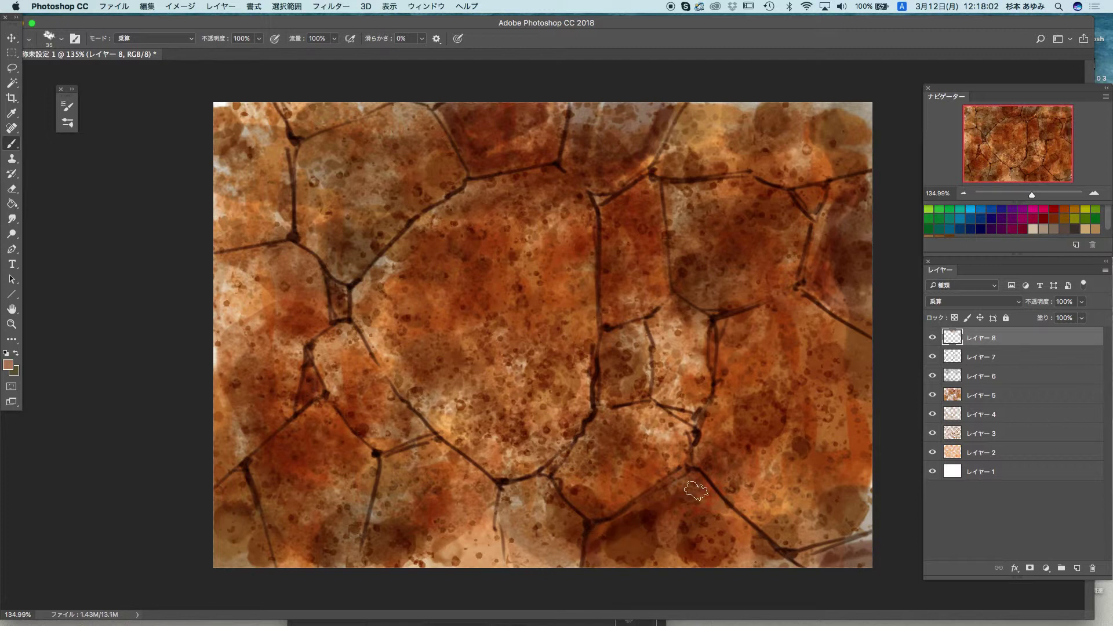
pyautogui.moveTo(626, 546)
pyautogui.mouseDown()
pyautogui.moveTo(649, 517)
pyautogui.moveTo(670, 565)
pyautogui.moveTo(719, 527)
pyautogui.moveTo(734, 550)
pyautogui.mouseUp()
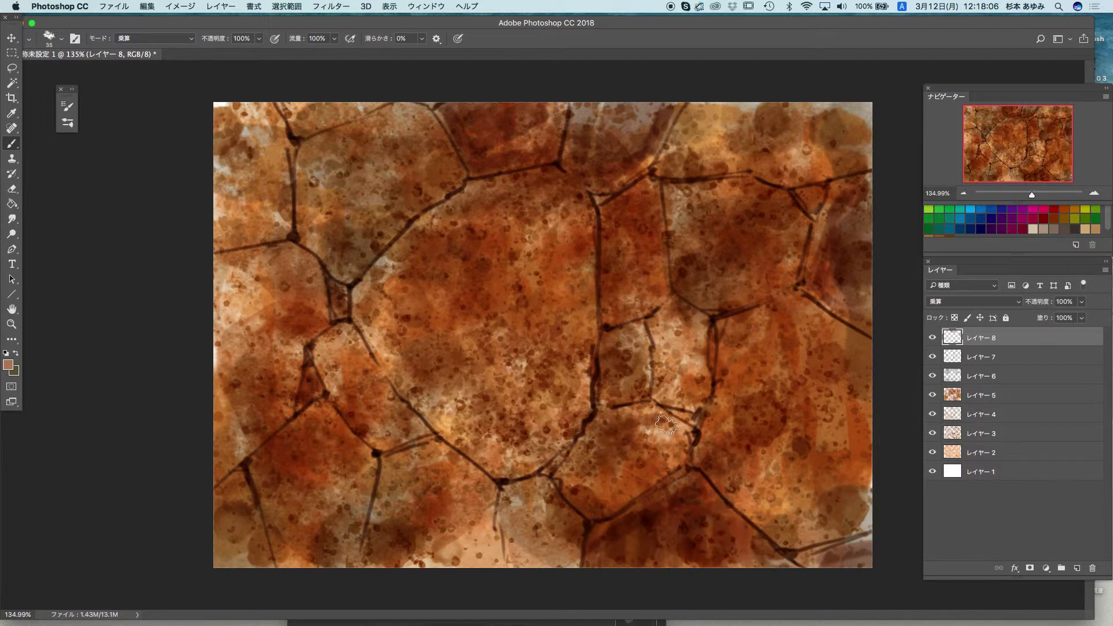
pyautogui.moveTo(667, 426)
pyautogui.mouseDown()
pyautogui.moveTo(597, 458)
pyautogui.moveTo(621, 490)
pyautogui.moveTo(661, 499)
pyautogui.moveTo(590, 479)
pyautogui.moveTo(623, 427)
pyautogui.moveTo(667, 430)
pyautogui.mouseUp()
pyautogui.moveTo(687, 332)
pyautogui.mouseDown()
pyautogui.moveTo(667, 391)
pyautogui.moveTo(686, 402)
pyautogui.moveTo(698, 322)
pyautogui.moveTo(672, 307)
pyautogui.moveTo(660, 382)
pyautogui.moveTo(649, 283)
pyautogui.mouseUp()
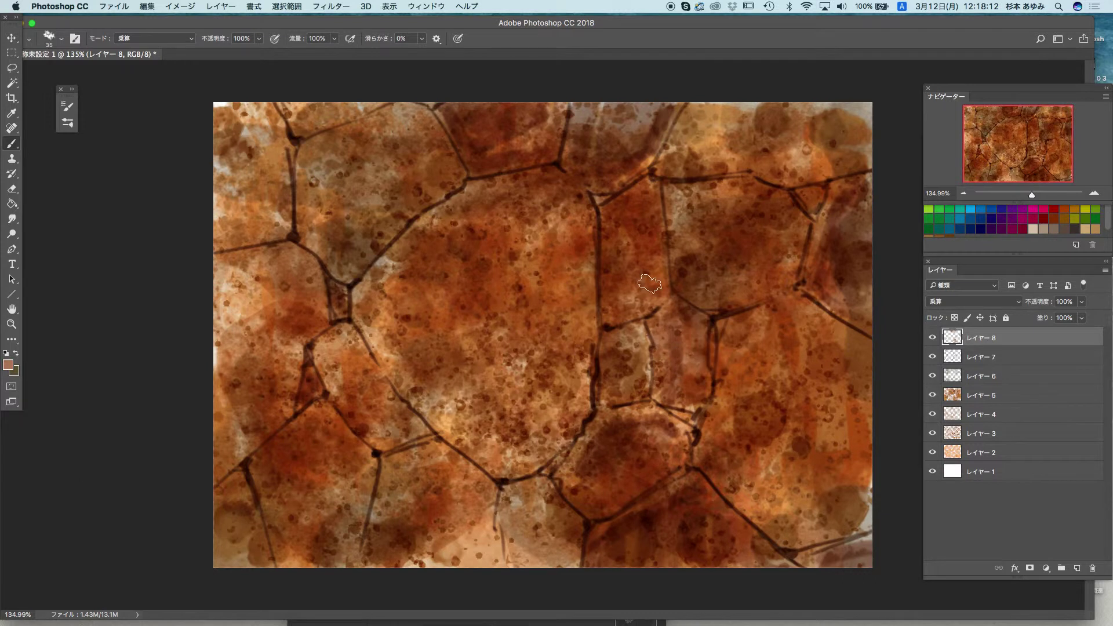
# - Shade the stones below the central one, the central stone's left edge, and the stone on the canvas's left side
pyautogui.moveTo(406, 464)
pyautogui.mouseDown()
pyautogui.moveTo(373, 524)
pyautogui.moveTo(410, 558)
pyautogui.moveTo(458, 522)
pyautogui.moveTo(478, 522)
pyautogui.moveTo(443, 452)
pyautogui.mouseUp()
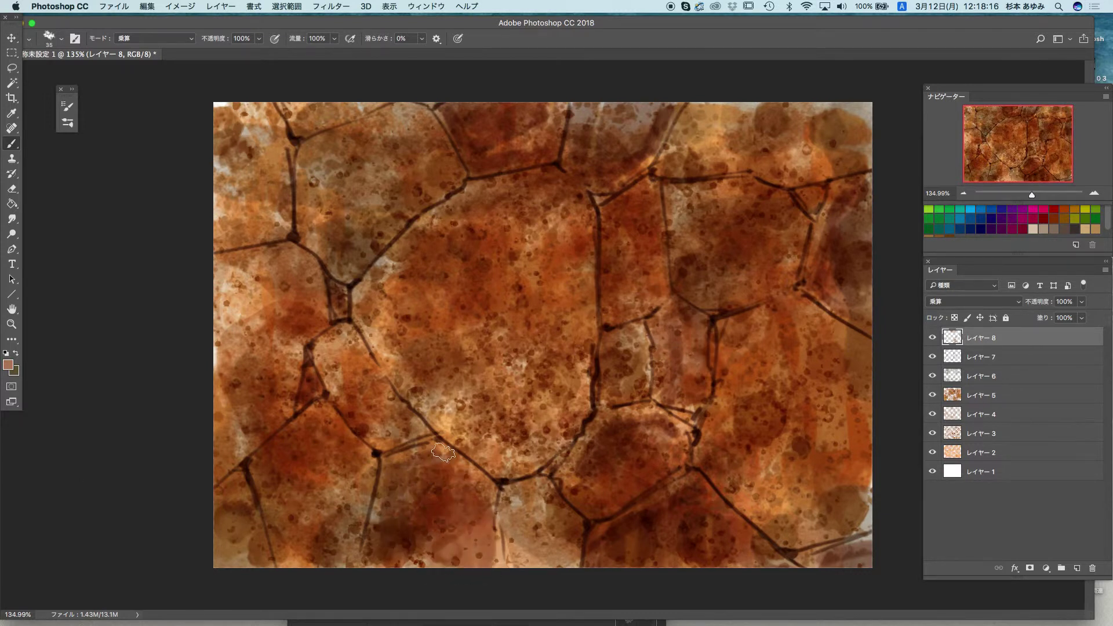
pyautogui.moveTo(502, 515)
pyautogui.mouseDown()
pyautogui.moveTo(522, 562)
pyautogui.moveTo(527, 520)
pyautogui.mouseUp()
pyautogui.moveTo(400, 266)
pyautogui.mouseDown()
pyautogui.moveTo(366, 290)
pyautogui.moveTo(387, 351)
pyautogui.mouseUp()
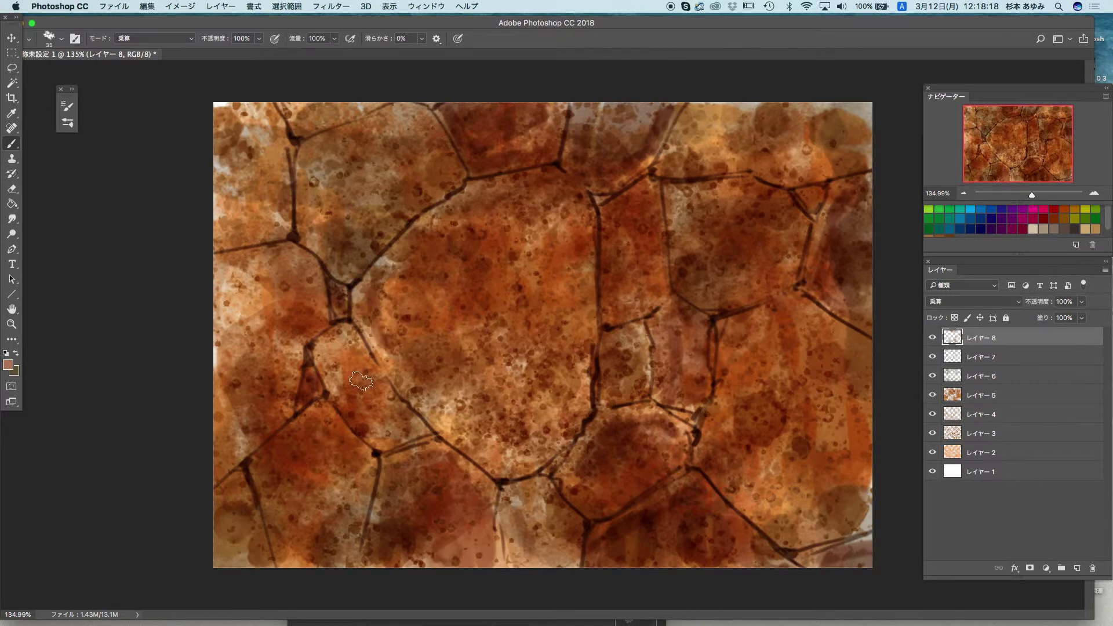
pyautogui.moveTo(264, 287)
pyautogui.mouseDown()
pyautogui.moveTo(229, 287)
pyautogui.moveTo(229, 446)
pyautogui.moveTo(244, 272)
pyautogui.moveTo(267, 395)
pyautogui.moveTo(291, 348)
pyautogui.moveTo(293, 291)
pyautogui.mouseUp()
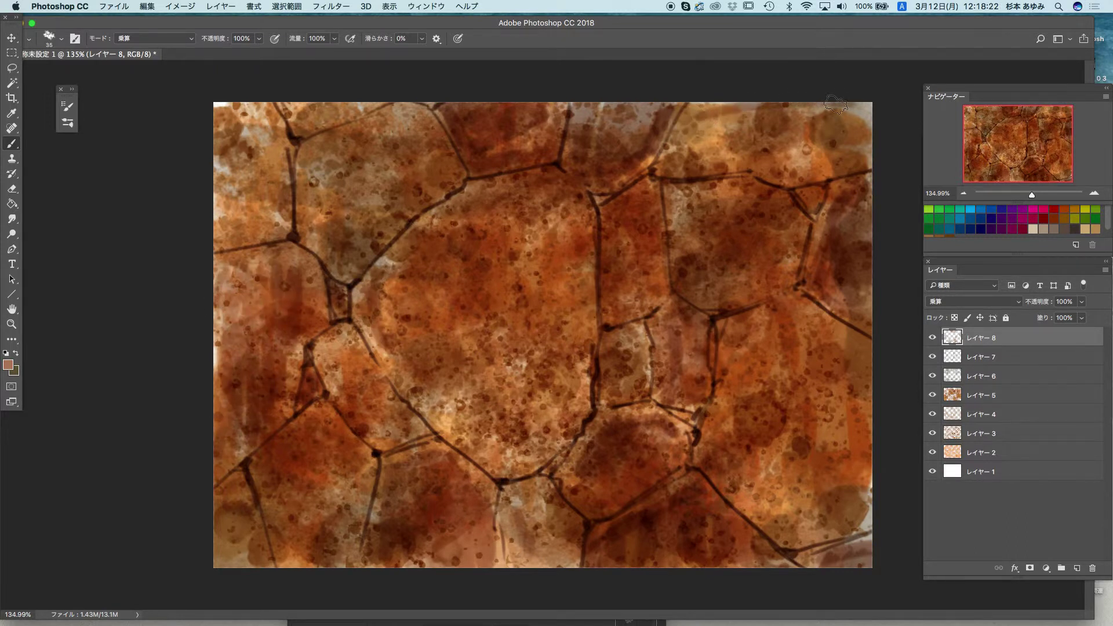
# - Shade the stone in the canvas's upper-right corner along its outer edge and across its face
pyautogui.moveTo(836, 104)
pyautogui.mouseDown()
pyautogui.moveTo(858, 110)
pyautogui.moveTo(703, 99)
pyautogui.moveTo(678, 168)
pyautogui.moveTo(714, 166)
pyautogui.moveTo(814, 101)
pyautogui.moveTo(834, 145)
pyautogui.moveTo(870, 151)
pyautogui.moveTo(863, 165)
pyautogui.mouseUp()
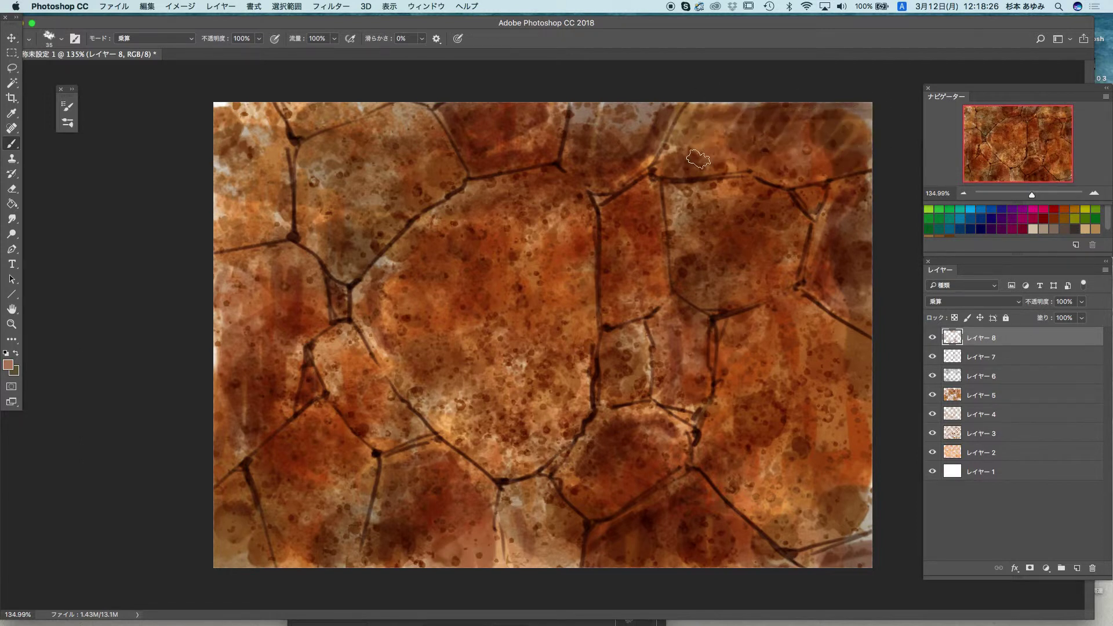
pyautogui.moveTo(698, 158)
pyautogui.mouseDown()
pyautogui.moveTo(742, 100)
pyautogui.moveTo(843, 144)
pyautogui.mouseUp()
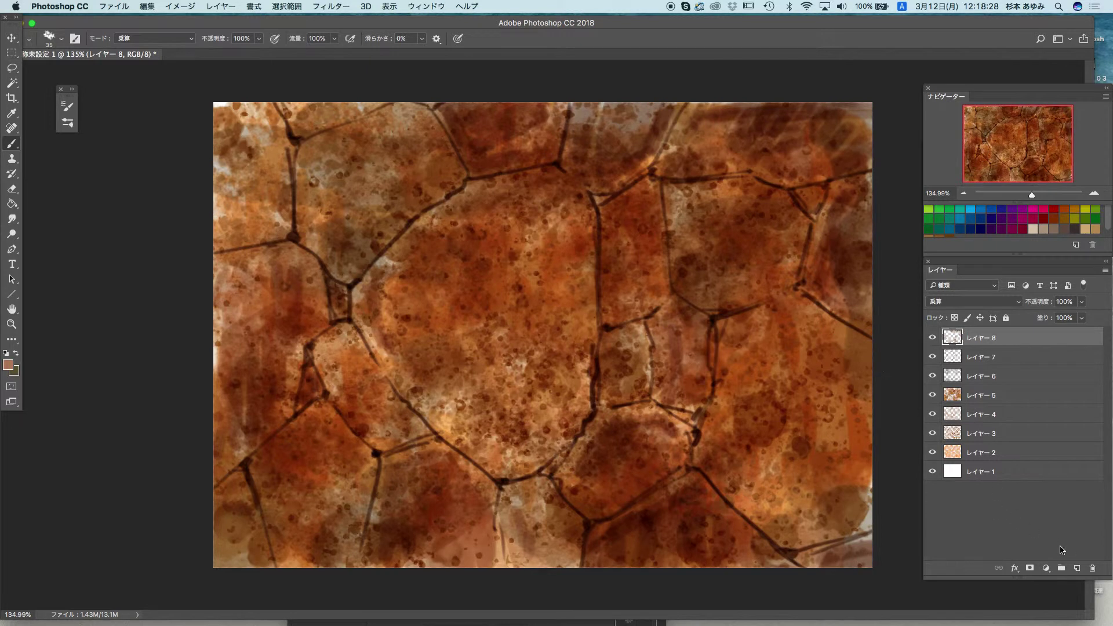
# - Add a new layer above レイヤー 8, set it to Hard Light (ハードライト), and choose pale blue-grey #a4babf as the foreground colour
pyautogui.click(1076, 568)
pyautogui.click(1014, 303)
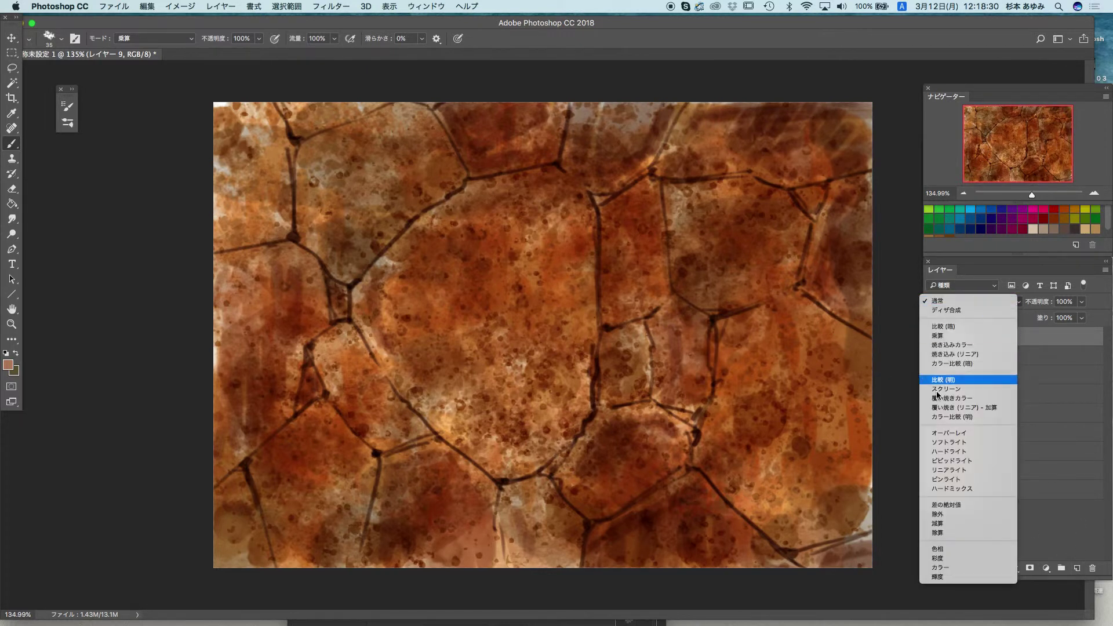
pyautogui.click(973, 451)
pyautogui.click(8, 364)
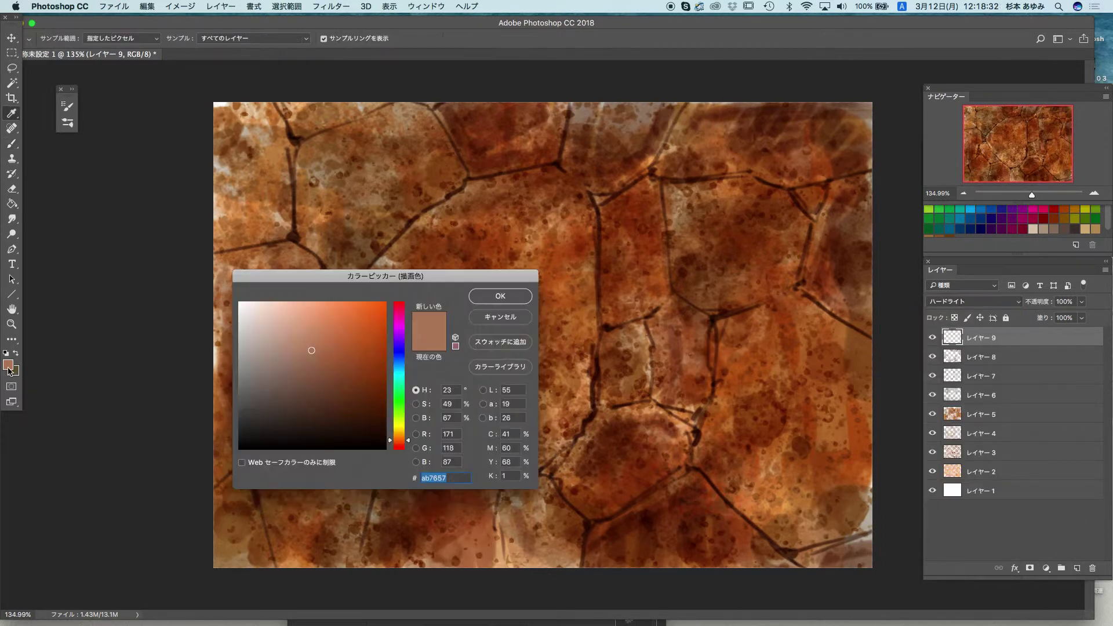
pyautogui.click(398, 371)
pyautogui.click(264, 341)
pyautogui.click(500, 295)
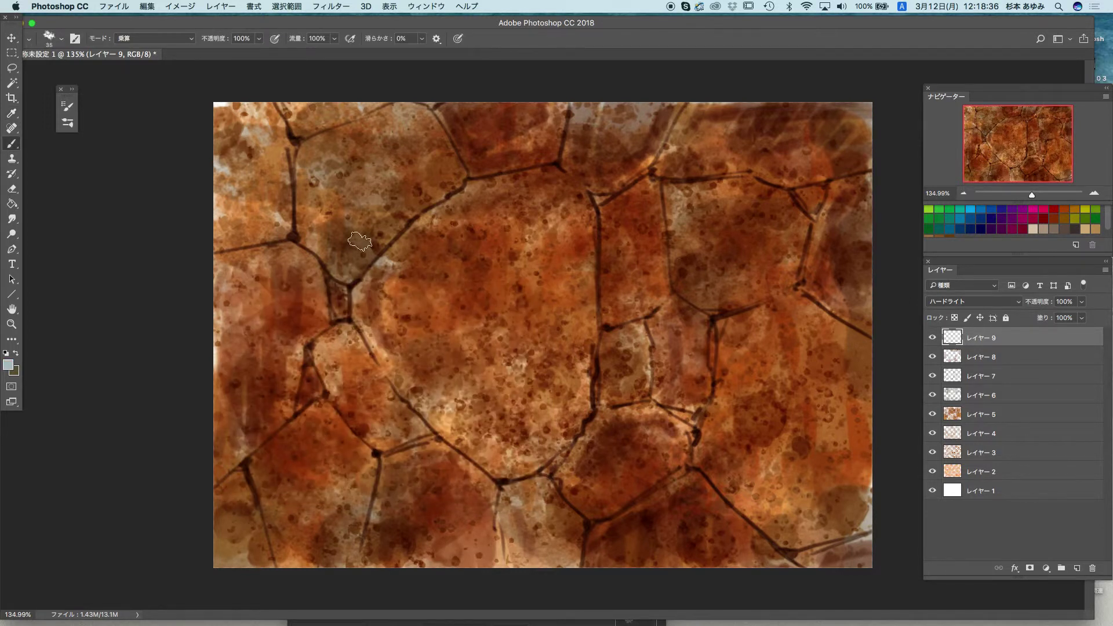
# - Paint pale highlights on the upper-left stones, the central stone's upper-left edge, and the lower-left stones
pyautogui.moveTo(232, 120)
pyautogui.mouseDown()
pyautogui.moveTo(219, 92)
pyautogui.moveTo(239, 227)
pyautogui.moveTo(271, 223)
pyautogui.moveTo(260, 110)
pyautogui.moveTo(286, 214)
pyautogui.moveTo(278, 232)
pyautogui.moveTo(303, 200)
pyautogui.moveTo(303, 157)
pyautogui.moveTo(405, 111)
pyautogui.mouseUp()
pyautogui.moveTo(379, 292)
pyautogui.mouseDown()
pyautogui.moveTo(409, 241)
pyautogui.moveTo(486, 187)
pyautogui.moveTo(550, 174)
pyautogui.moveTo(585, 211)
pyautogui.mouseUp()
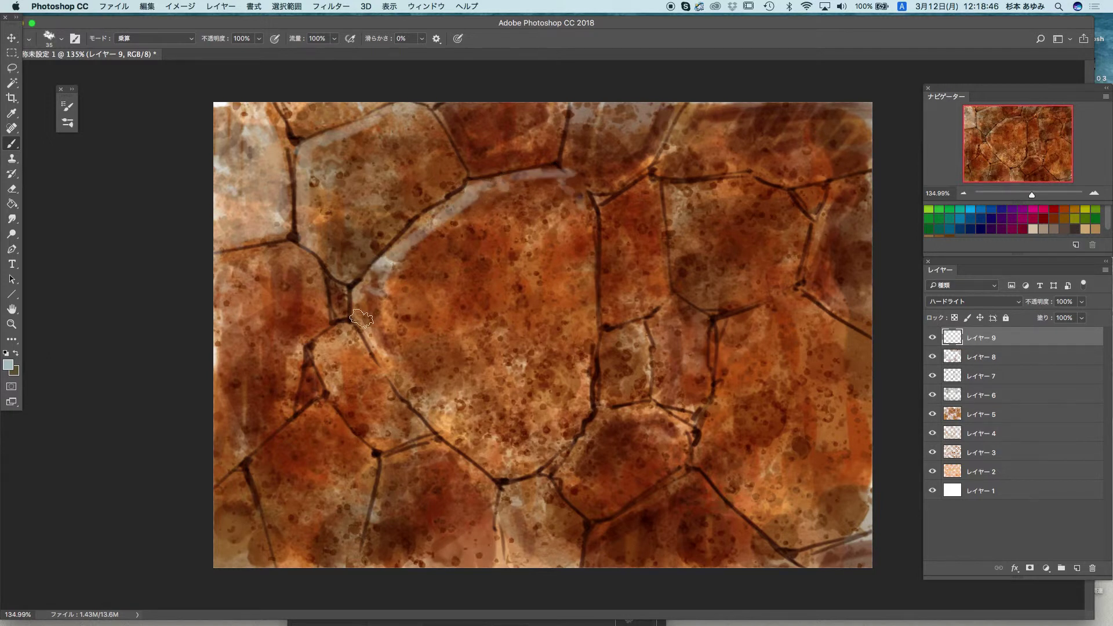
pyautogui.moveTo(360, 318)
pyautogui.mouseDown()
pyautogui.moveTo(325, 342)
pyautogui.moveTo(331, 395)
pyautogui.moveTo(354, 371)
pyautogui.moveTo(400, 432)
pyautogui.moveTo(279, 436)
pyautogui.moveTo(214, 500)
pyautogui.moveTo(255, 510)
pyautogui.moveTo(281, 464)
pyautogui.moveTo(305, 510)
pyautogui.moveTo(273, 473)
pyautogui.moveTo(322, 418)
pyautogui.moveTo(301, 539)
pyautogui.moveTo(330, 501)
pyautogui.mouseUp()
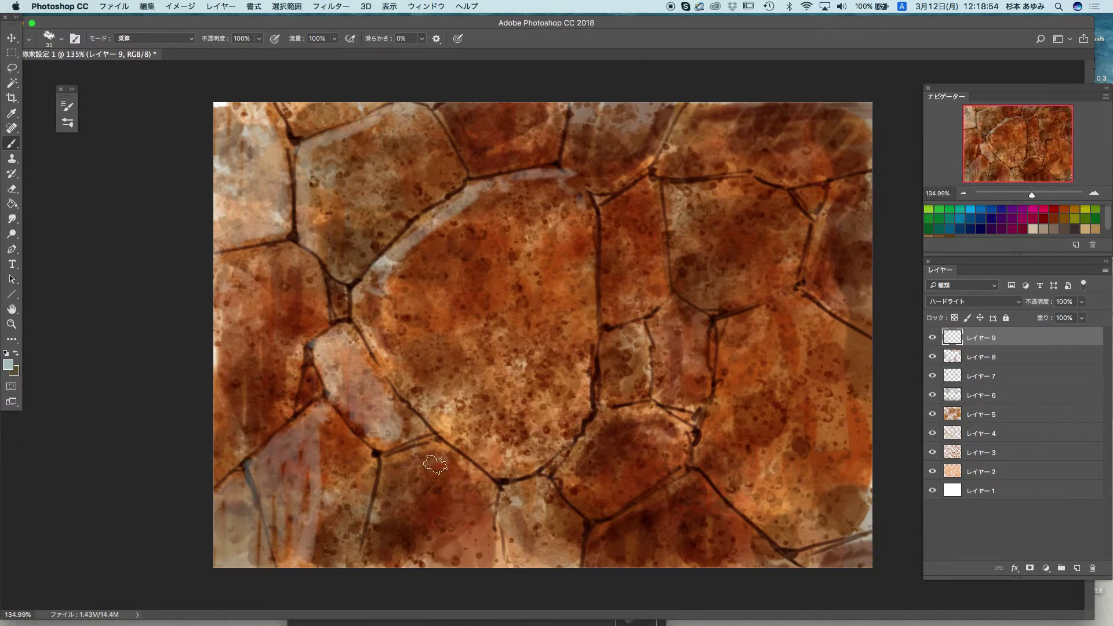
pyautogui.moveTo(435, 464); pyautogui.dragTo(394, 559)
# - Highlight the narrow stones right of centre, the edges of the bottom stone, and the large stone at lower right
pyautogui.moveTo(631, 191)
pyautogui.mouseDown()
pyautogui.moveTo(605, 220)
pyautogui.moveTo(635, 192)
pyautogui.moveTo(623, 309)
pyautogui.moveTo(648, 195)
pyautogui.moveTo(661, 289)
pyautogui.moveTo(638, 305)
pyautogui.moveTo(636, 348)
pyautogui.moveTo(562, 481)
pyautogui.moveTo(539, 556)
pyautogui.mouseUp()
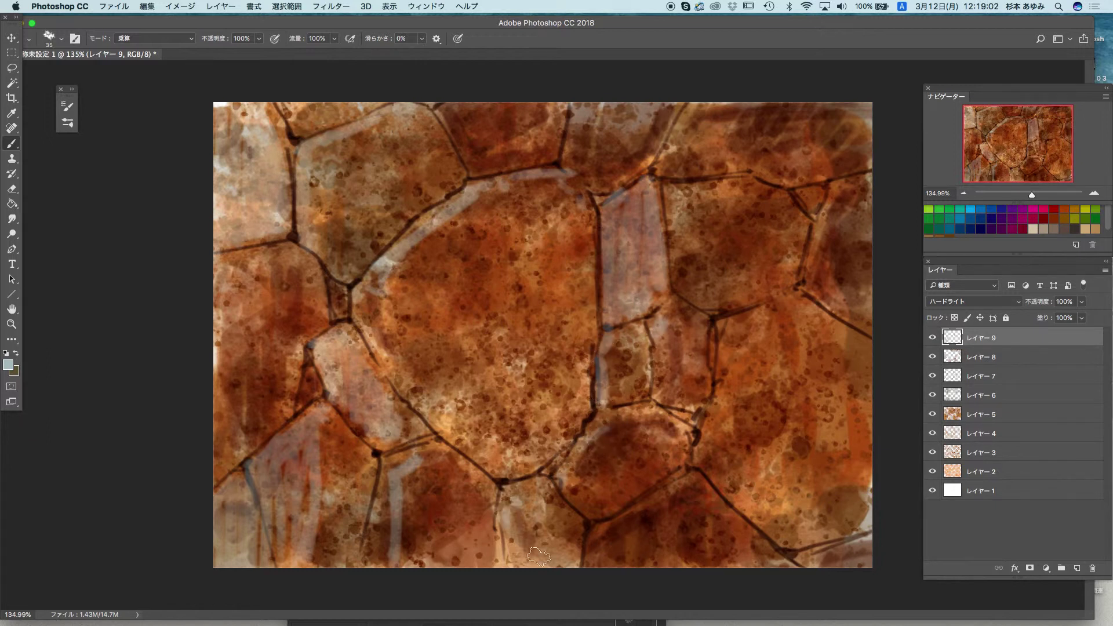
pyautogui.moveTo(609, 524); pyautogui.dragTo(590, 565)
pyautogui.moveTo(644, 514); pyautogui.dragTo(693, 499)
pyautogui.moveTo(733, 332)
pyautogui.mouseDown()
pyautogui.moveTo(720, 430)
pyautogui.moveTo(725, 363)
pyautogui.moveTo(797, 305)
pyautogui.moveTo(731, 491)
pyautogui.moveTo(768, 340)
pyautogui.moveTo(828, 352)
pyautogui.mouseUp()
pyautogui.moveTo(838, 501)
pyautogui.mouseDown()
pyautogui.moveTo(854, 473)
pyautogui.moveTo(862, 395)
pyautogui.mouseUp()
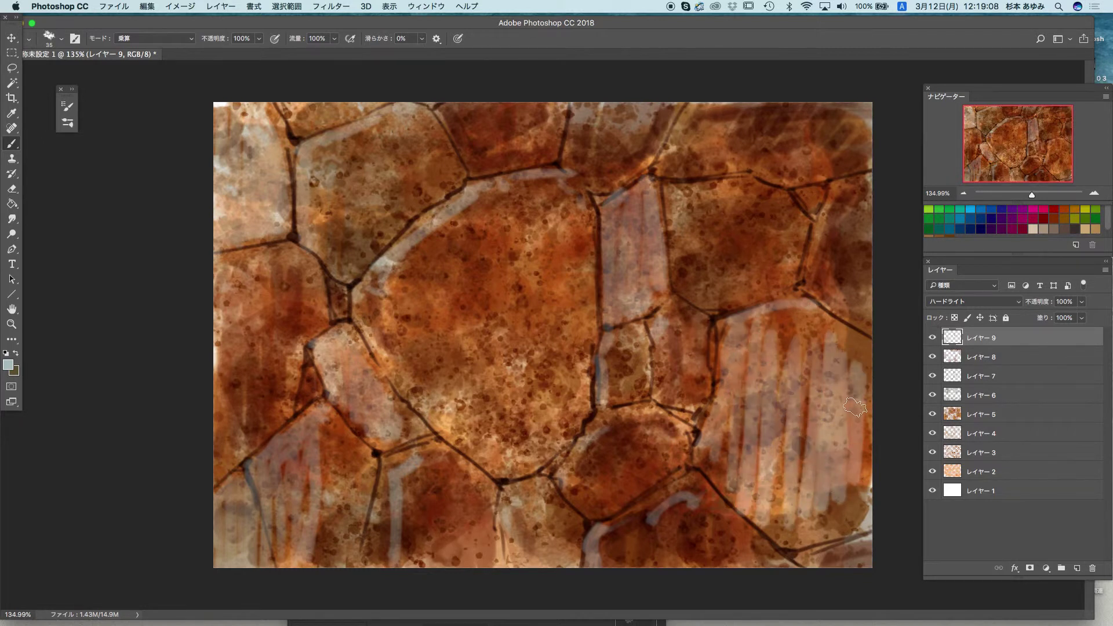
# - Extend the highlights on the large lower-right stone and small triangular stone, and reduce the layer's fill (塗り) to 38%
pyautogui.moveTo(824, 323); pyautogui.dragTo(864, 355)
pyautogui.moveTo(712, 459)
pyautogui.mouseDown()
pyautogui.moveTo(776, 520)
pyautogui.moveTo(852, 510)
pyautogui.moveTo(851, 444)
pyautogui.mouseUp()
pyautogui.moveTo(817, 198); pyautogui.dragTo(809, 197)
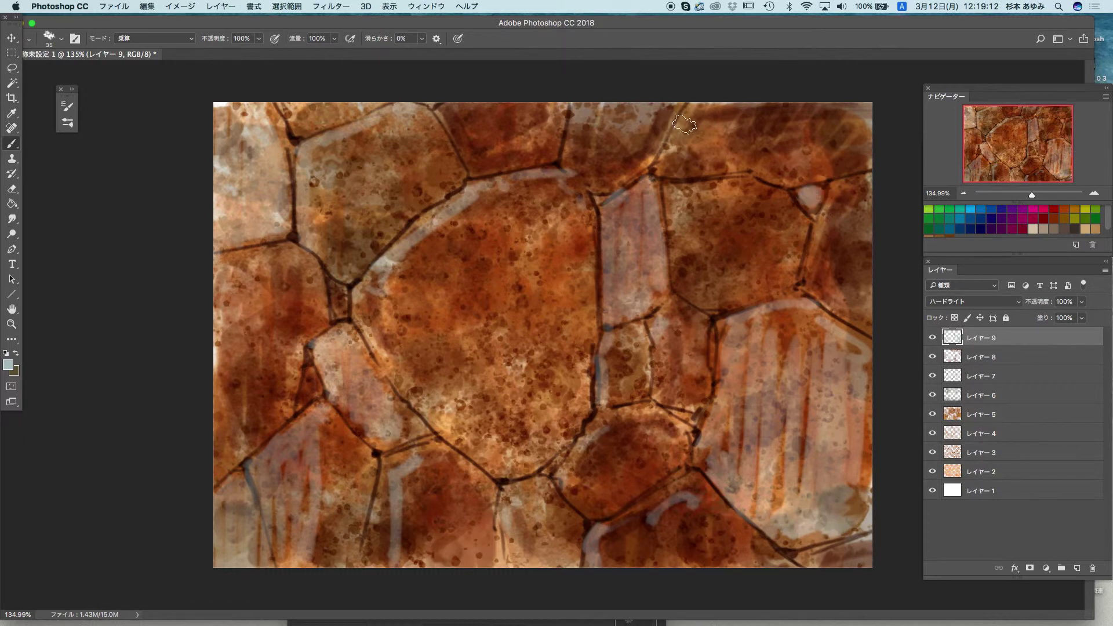
pyautogui.click(1081, 319)
pyautogui.moveTo(1082, 332); pyautogui.dragTo(1064, 337)
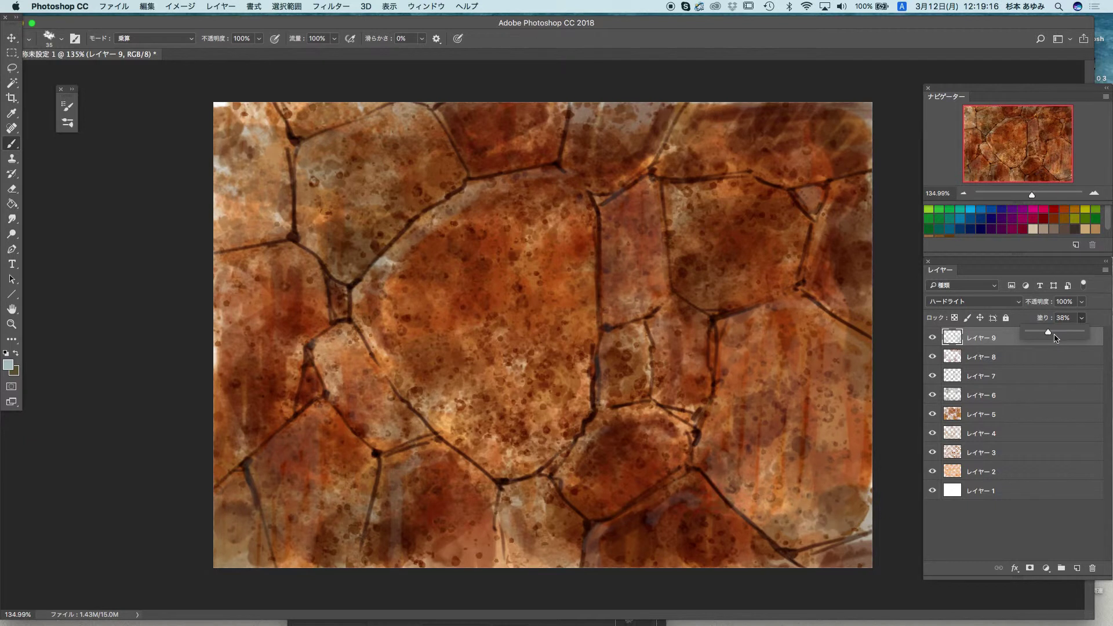
# - Add a new layer above レイヤー 9, choose grey-blue #8d9da1 as the foreground colour, and set the layer to Multiply (乗算)
pyautogui.click(1072, 568)
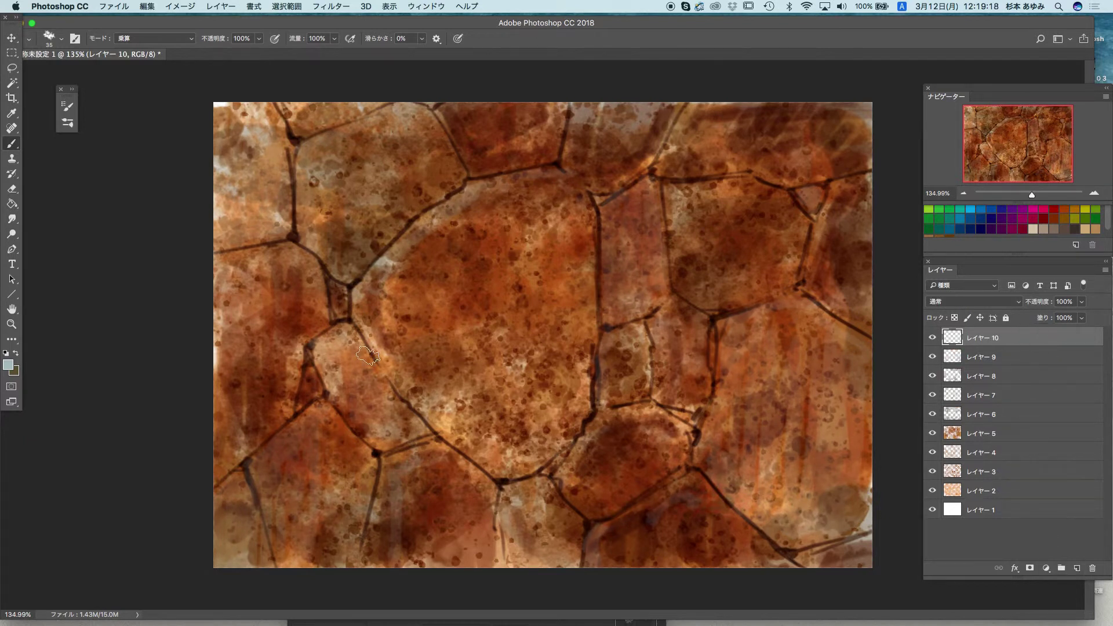
pyautogui.click(8, 364)
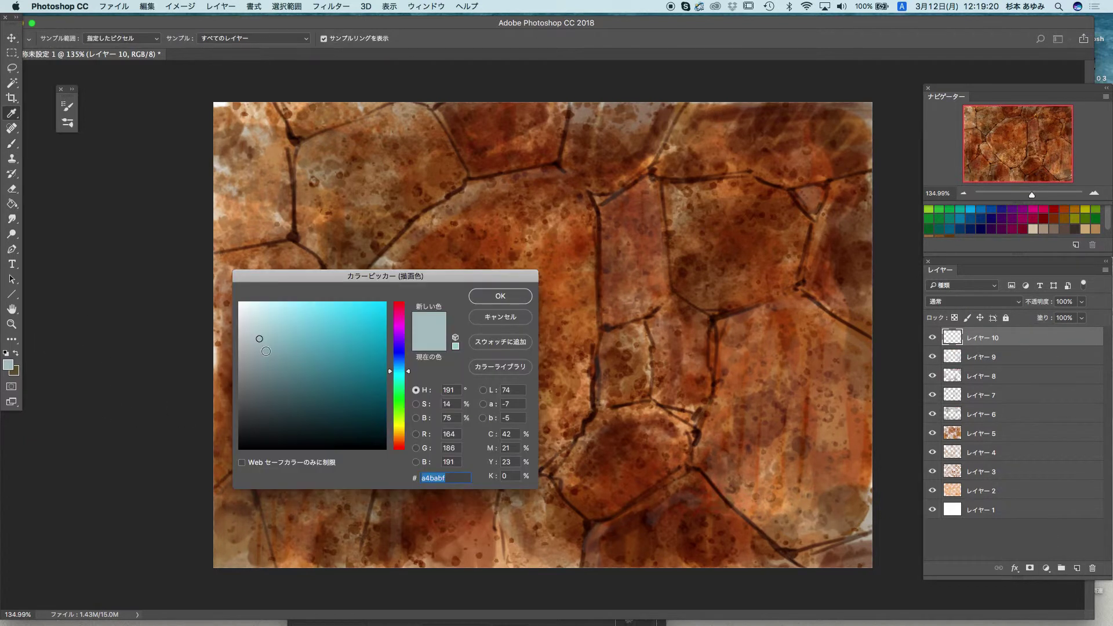
pyautogui.click(500, 295)
pyautogui.press('b')
pyautogui.click(978, 302)
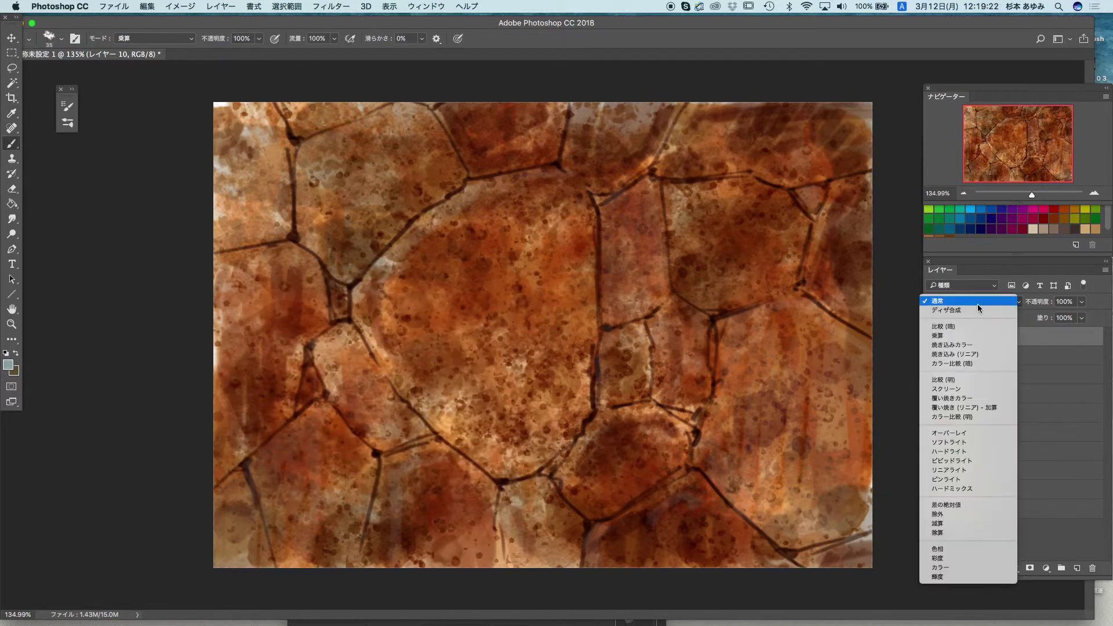
pyautogui.click(986, 335)
# - Shade the small wedge-shaped stones, the lower-left corner stone, the small square stone right of centre, and the lower-right corner
pyautogui.moveTo(336, 286); pyautogui.dragTo(339, 310)
pyautogui.moveTo(610, 197); pyautogui.dragTo(600, 201)
pyautogui.moveTo(307, 372); pyautogui.dragTo(309, 381)
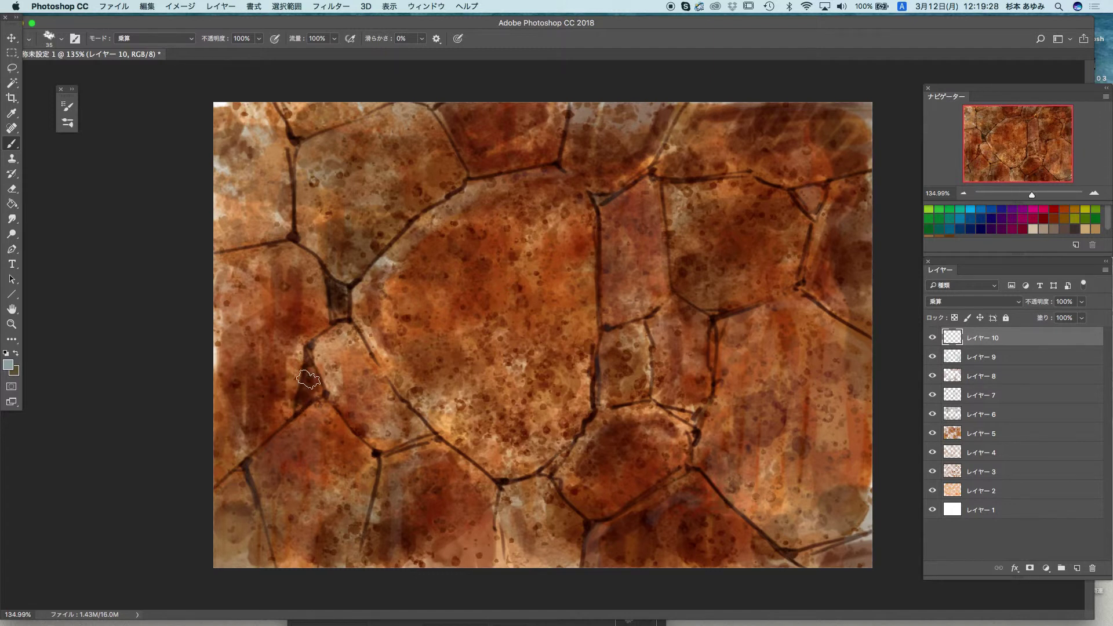
pyautogui.moveTo(216, 544)
pyautogui.mouseDown()
pyautogui.moveTo(215, 590)
pyautogui.moveTo(259, 571)
pyautogui.moveTo(248, 510)
pyautogui.moveTo(259, 572)
pyautogui.mouseUp()
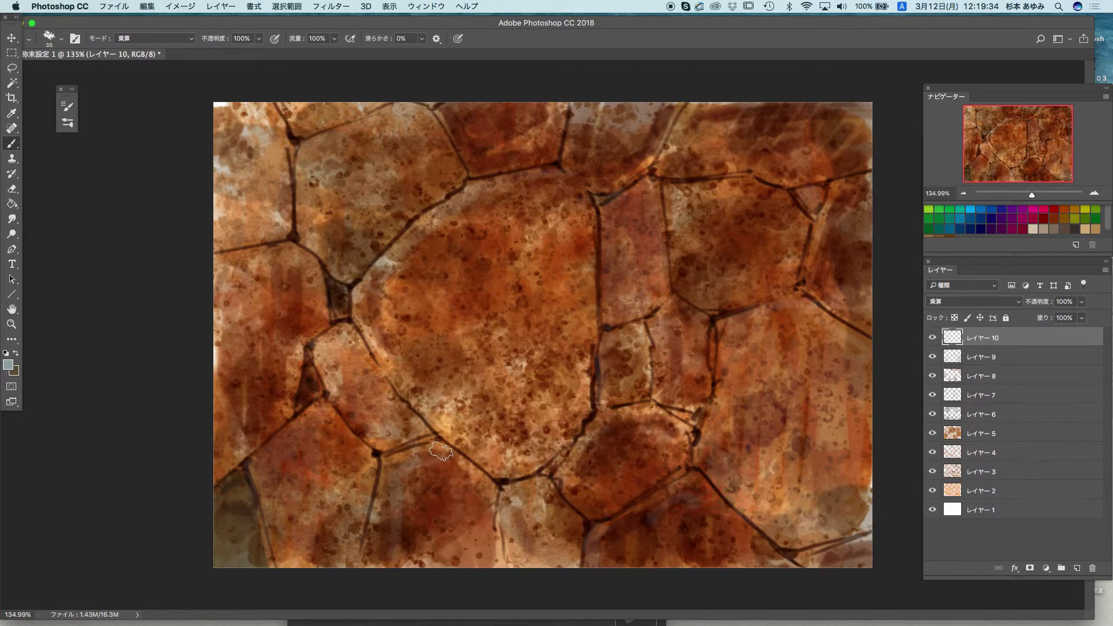
pyautogui.moveTo(618, 332)
pyautogui.mouseDown()
pyautogui.moveTo(643, 338)
pyautogui.moveTo(638, 377)
pyautogui.moveTo(622, 331)
pyautogui.moveTo(606, 352)
pyautogui.moveTo(615, 397)
pyautogui.moveTo(638, 349)
pyautogui.moveTo(648, 388)
pyautogui.mouseUp()
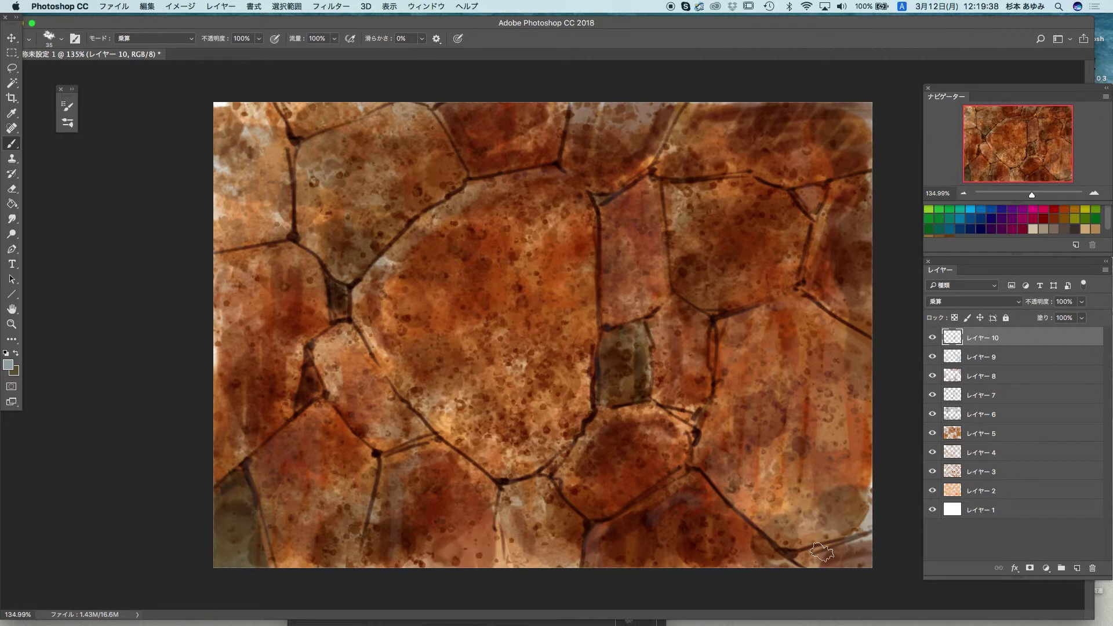
pyautogui.moveTo(821, 555)
pyautogui.mouseDown()
pyautogui.moveTo(888, 543)
pyautogui.moveTo(812, 558)
pyautogui.moveTo(868, 553)
pyautogui.mouseUp()
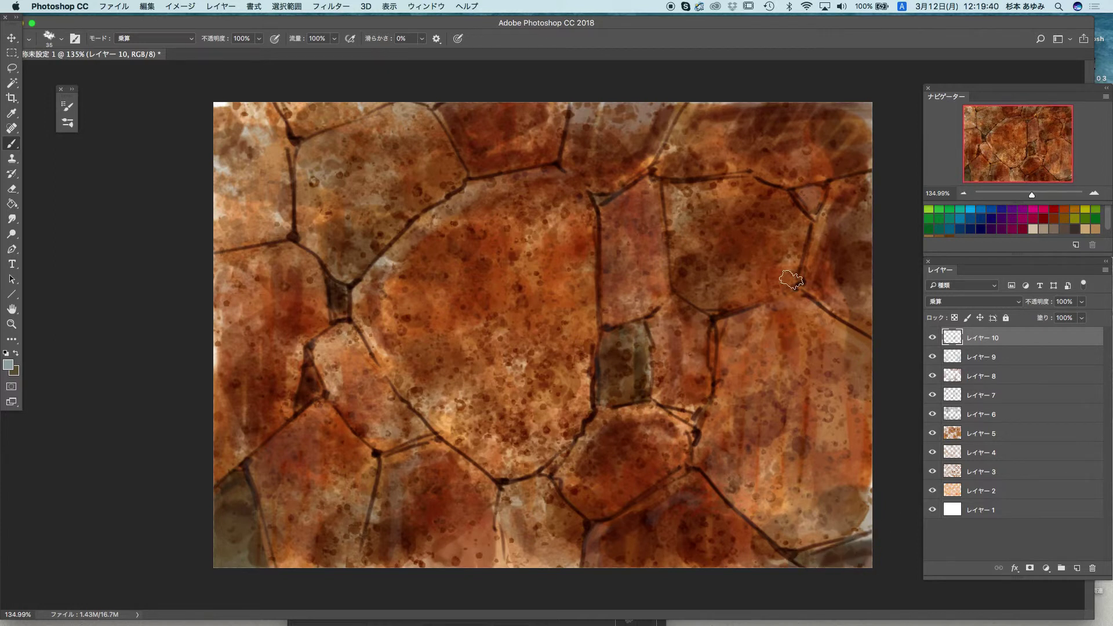
# - Shade the two greyish stones along the top edge, the small triangular stone, the narrow stone right of centre, and the oblong stone left of centre
pyautogui.moveTo(578, 105)
pyautogui.mouseDown()
pyautogui.moveTo(569, 152)
pyautogui.moveTo(599, 195)
pyautogui.moveTo(630, 152)
pyautogui.moveTo(601, 168)
pyautogui.moveTo(582, 140)
pyautogui.moveTo(589, 180)
pyautogui.moveTo(663, 100)
pyautogui.moveTo(638, 167)
pyautogui.mouseUp()
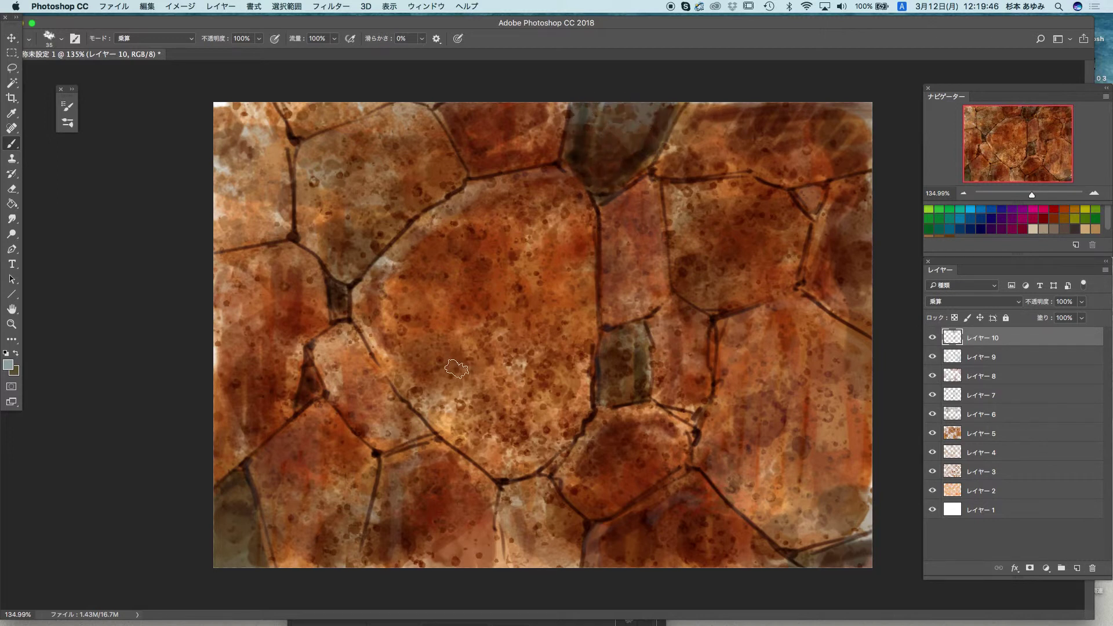
pyautogui.moveTo(279, 98)
pyautogui.mouseDown()
pyautogui.moveTo(295, 123)
pyautogui.moveTo(348, 95)
pyautogui.moveTo(400, 119)
pyautogui.mouseUp()
pyautogui.moveTo(793, 189); pyautogui.dragTo(813, 198)
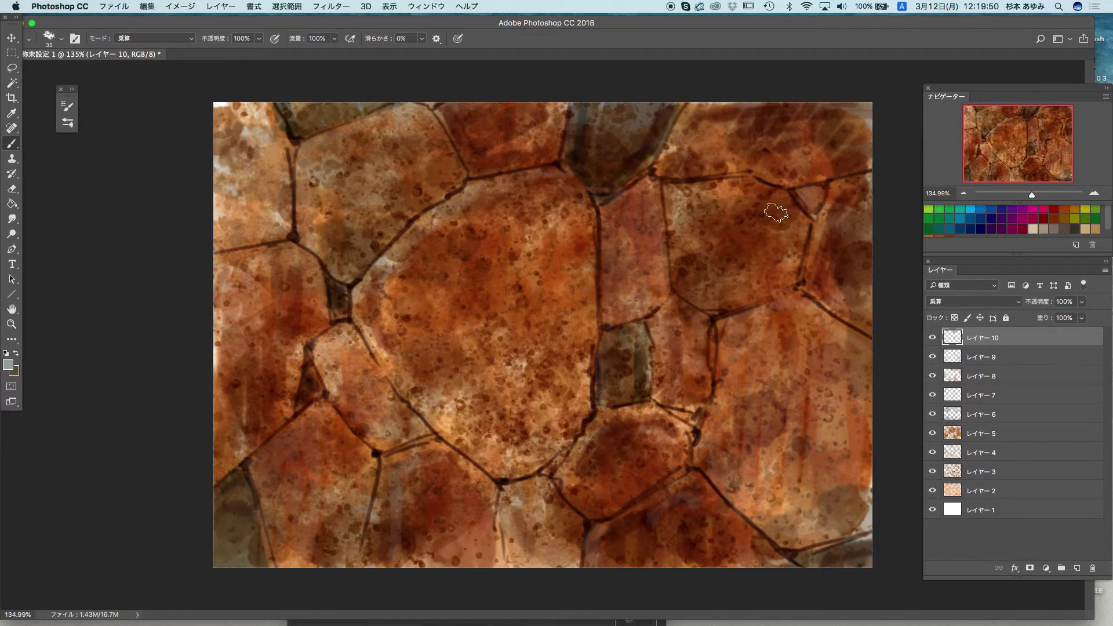
pyautogui.moveTo(615, 217)
pyautogui.mouseDown()
pyautogui.moveTo(608, 258)
pyautogui.moveTo(617, 201)
pyautogui.moveTo(634, 322)
pyautogui.moveTo(659, 239)
pyautogui.moveTo(666, 281)
pyautogui.mouseUp()
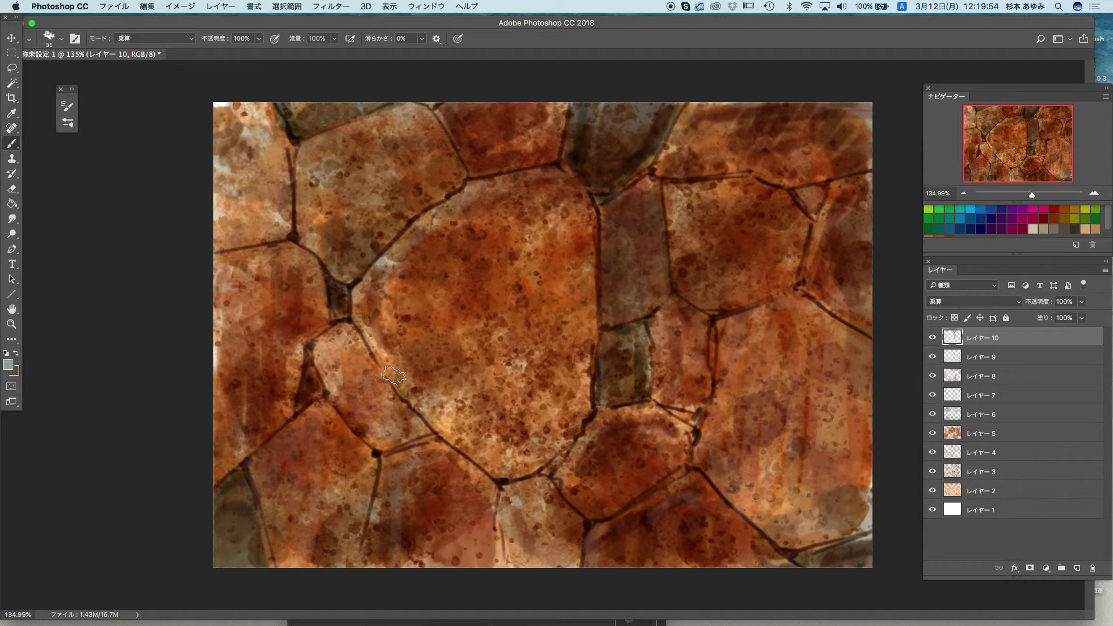
pyautogui.moveTo(393, 376); pyautogui.dragTo(372, 379)
pyautogui.moveTo(333, 336)
pyautogui.mouseDown()
pyautogui.moveTo(352, 416)
pyautogui.moveTo(378, 384)
pyautogui.moveTo(390, 450)
pyautogui.moveTo(413, 422)
pyautogui.moveTo(400, 481)
pyautogui.mouseUp()
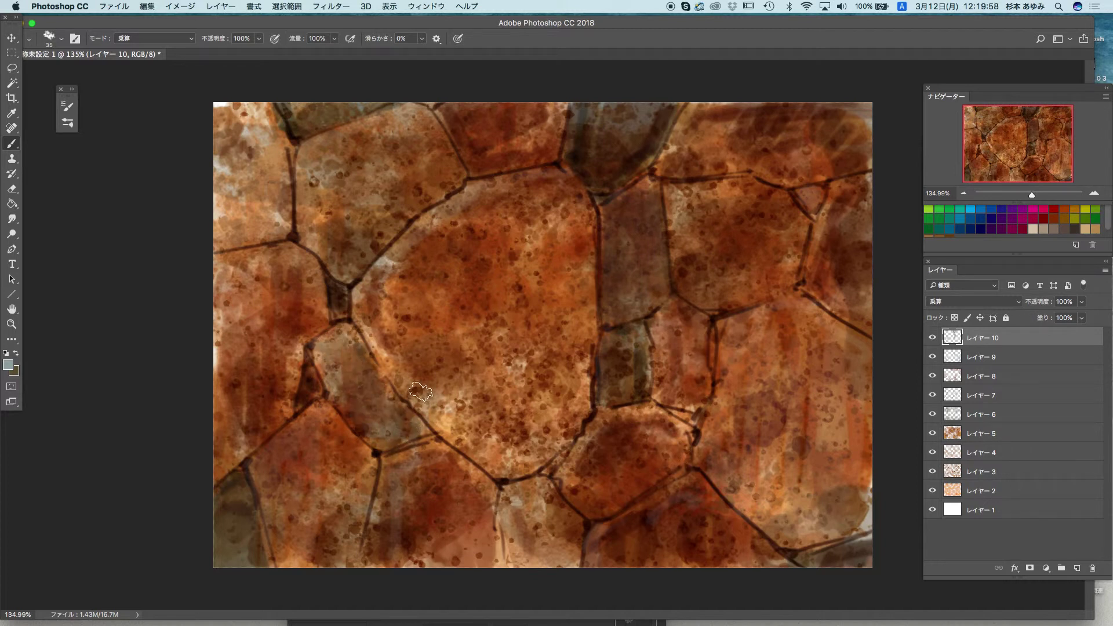
# - Enlarge the brush to 100 and shade broadly over the left, central, bottom, right-hand, and upper stones
pyautogui.press(']')
pyautogui.press(']')
pyautogui.press(']')
pyautogui.press(']')
pyautogui.press(']')
pyautogui.press(']')
pyautogui.press(']')
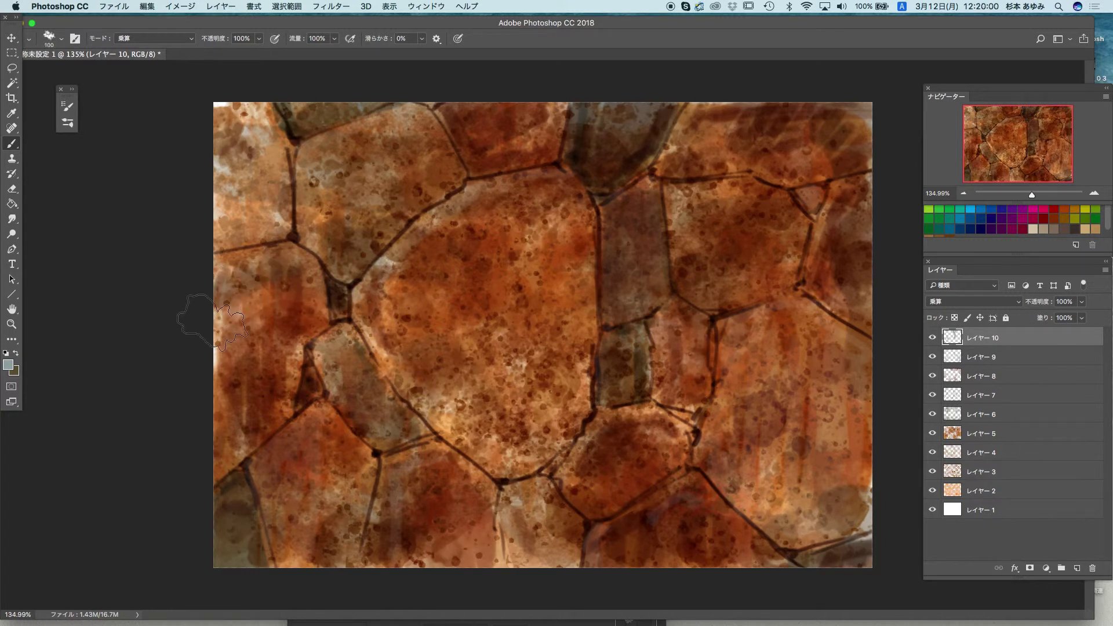
pyautogui.moveTo(212, 321)
pyautogui.mouseDown()
pyautogui.moveTo(279, 539)
pyautogui.moveTo(328, 487)
pyautogui.moveTo(481, 510)
pyautogui.moveTo(487, 521)
pyautogui.mouseUp()
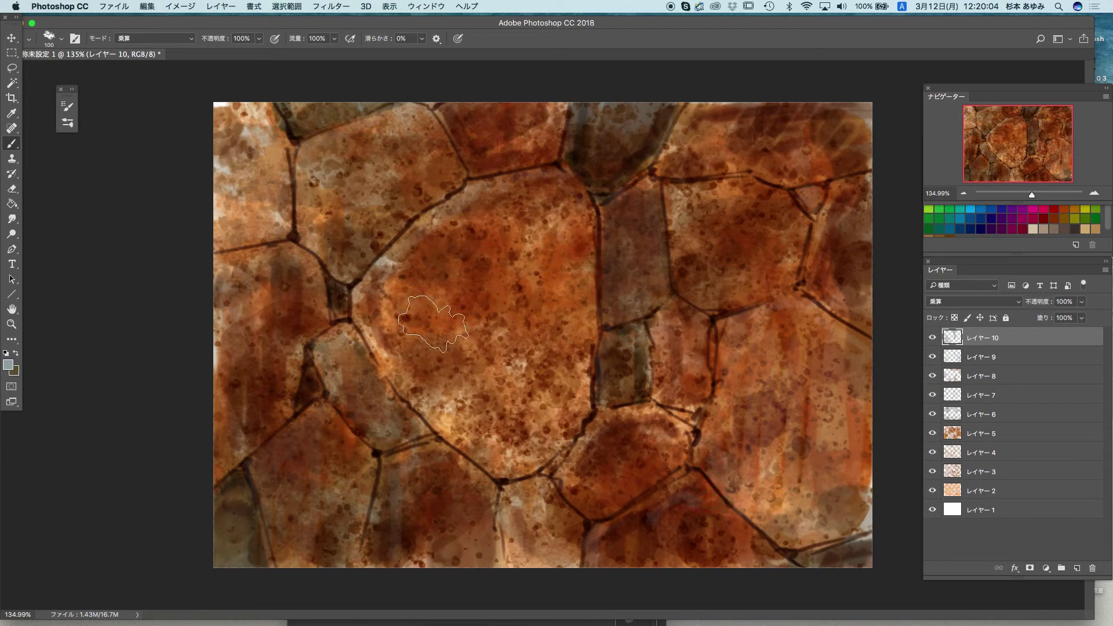
pyautogui.moveTo(434, 324)
pyautogui.mouseDown()
pyautogui.moveTo(477, 265)
pyautogui.moveTo(533, 235)
pyautogui.moveTo(555, 276)
pyautogui.moveTo(557, 614)
pyautogui.mouseUp()
pyautogui.moveTo(629, 395); pyautogui.dragTo(629, 591)
pyautogui.moveTo(670, 440)
pyautogui.mouseDown()
pyautogui.moveTo(676, 531)
pyautogui.moveTo(762, 564)
pyautogui.mouseUp()
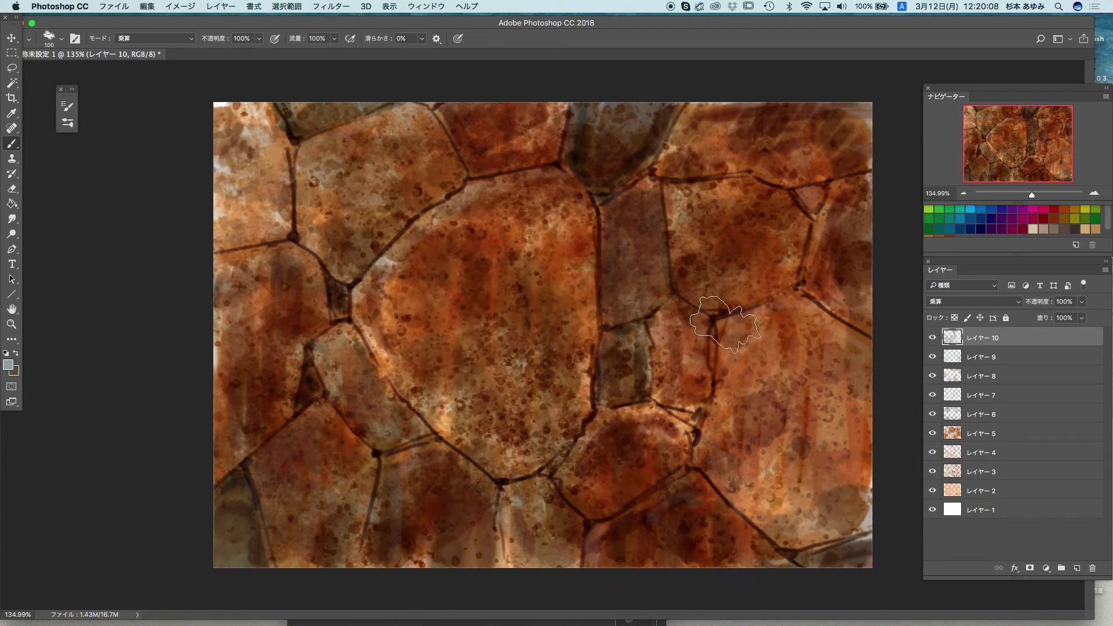
pyautogui.moveTo(724, 324)
pyautogui.mouseDown()
pyautogui.moveTo(696, 446)
pyautogui.moveTo(706, 192)
pyautogui.moveTo(722, 189)
pyautogui.moveTo(714, 147)
pyautogui.moveTo(770, 115)
pyautogui.moveTo(773, 504)
pyautogui.moveTo(832, 182)
pyautogui.moveTo(796, 503)
pyautogui.moveTo(838, 298)
pyautogui.moveTo(830, 521)
pyautogui.moveTo(721, 489)
pyautogui.mouseUp()
pyautogui.moveTo(534, 179)
pyautogui.mouseDown()
pyautogui.moveTo(449, 220)
pyautogui.moveTo(379, 203)
pyautogui.moveTo(290, 129)
pyautogui.moveTo(262, 177)
pyautogui.mouseUp()
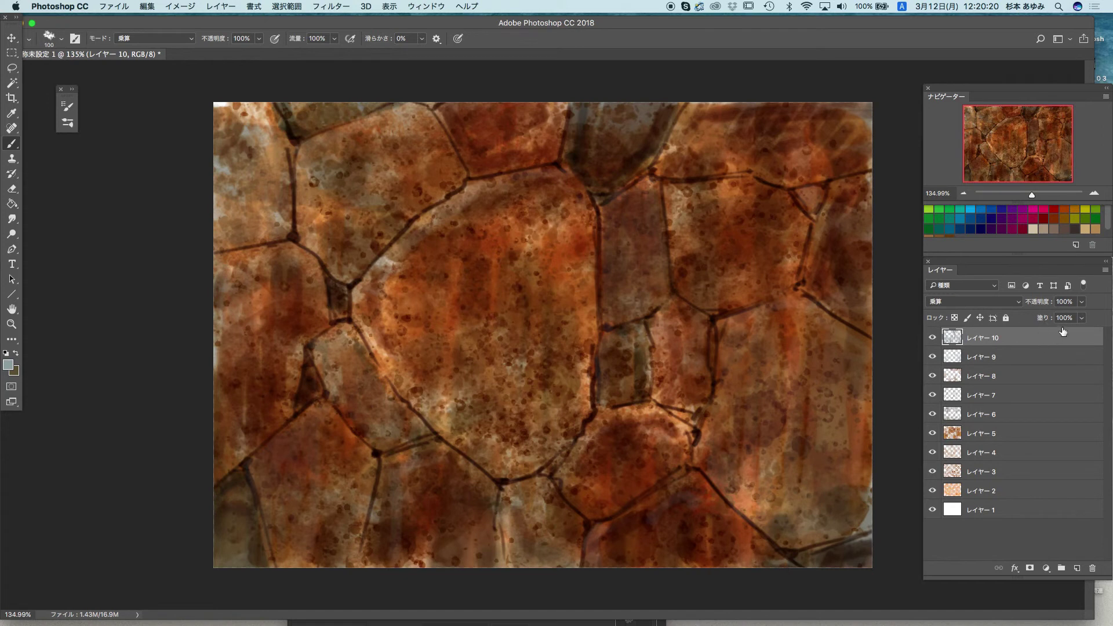
pyautogui.click(1080, 319)
pyautogui.click(1011, 344)
# - Add a new layer above レイヤー 10 and choose a bright magenta foreground colour for the brush
pyautogui.click(1075, 567)
pyautogui.click(8, 365)
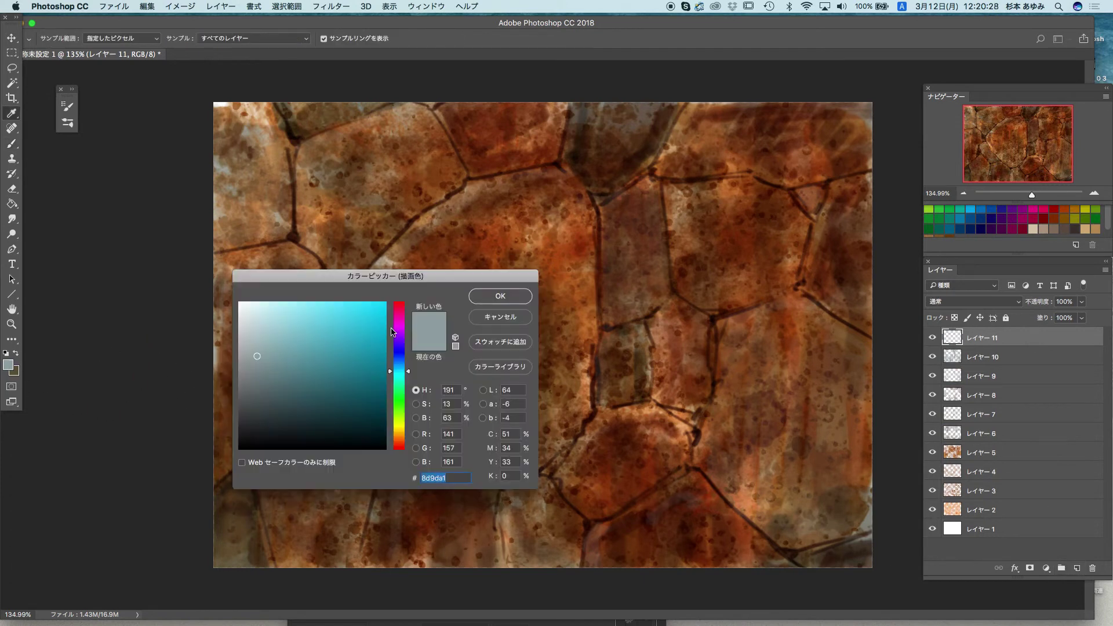
pyautogui.click(392, 331)
pyautogui.click(376, 313)
pyautogui.click(500, 296)
pyautogui.press('b')
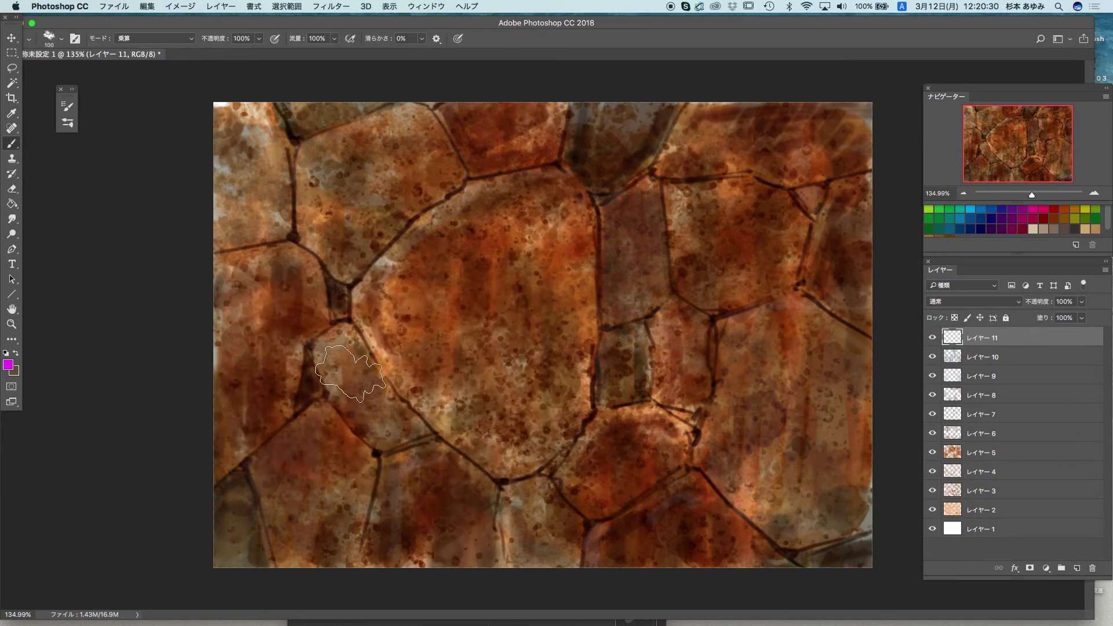
# - Reduce the brush to 10 and handwrite a note beginning 少し石に近 across the upper stones
pyautogui.press('[')
pyautogui.press('[')
pyautogui.press('[')
pyautogui.press('[')
pyautogui.press('[')
pyautogui.press('[')
pyautogui.press('[')
pyautogui.press('[')
pyautogui.press('[')
pyautogui.press('[')
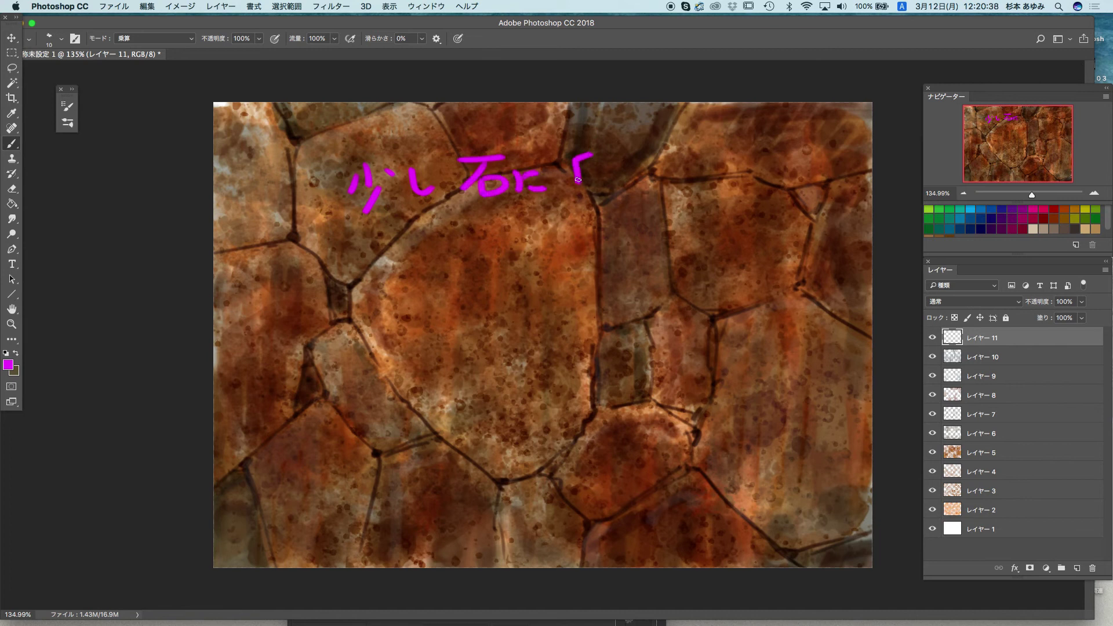
pyautogui.moveTo(561, 182); pyautogui.dragTo(607, 194)
pyautogui.moveTo(560, 165); pyautogui.dragTo(563, 170)
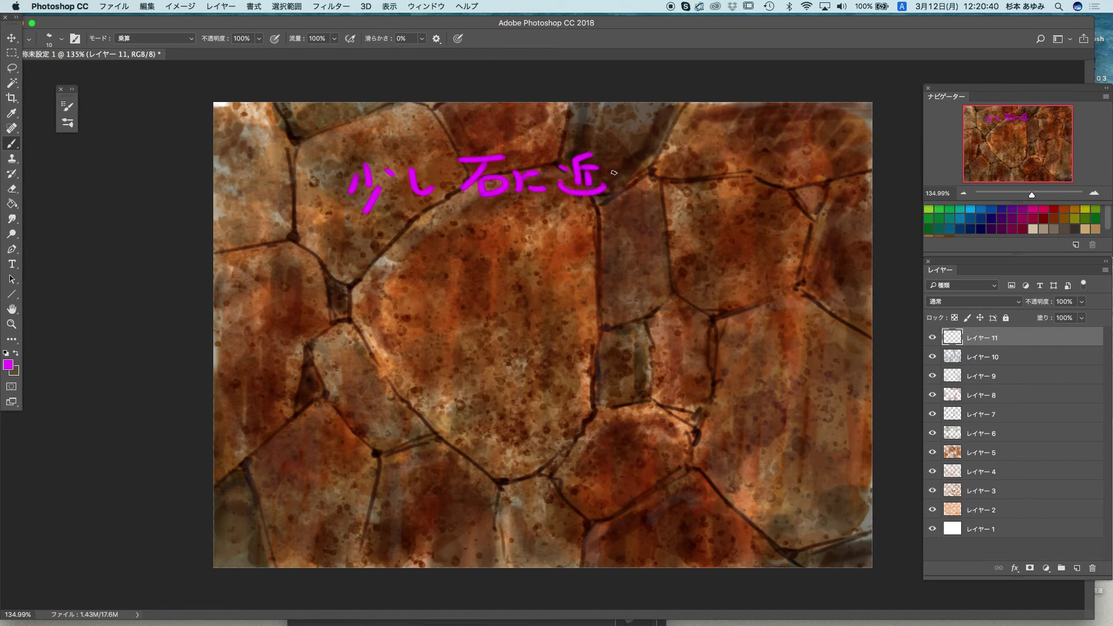